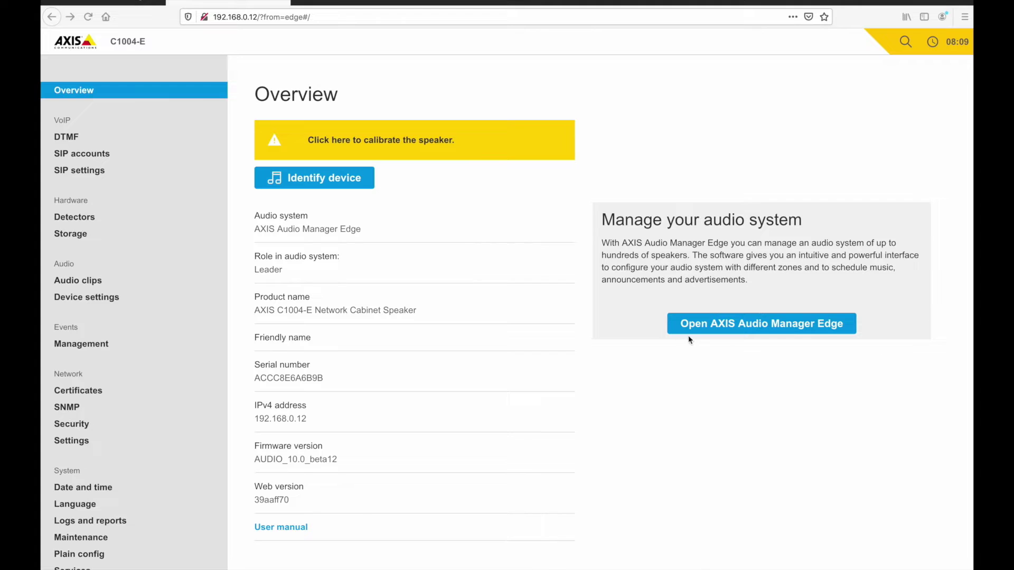
- Accept the terms and create the audio site 'Small grocery store Lund'
click(718, 329)
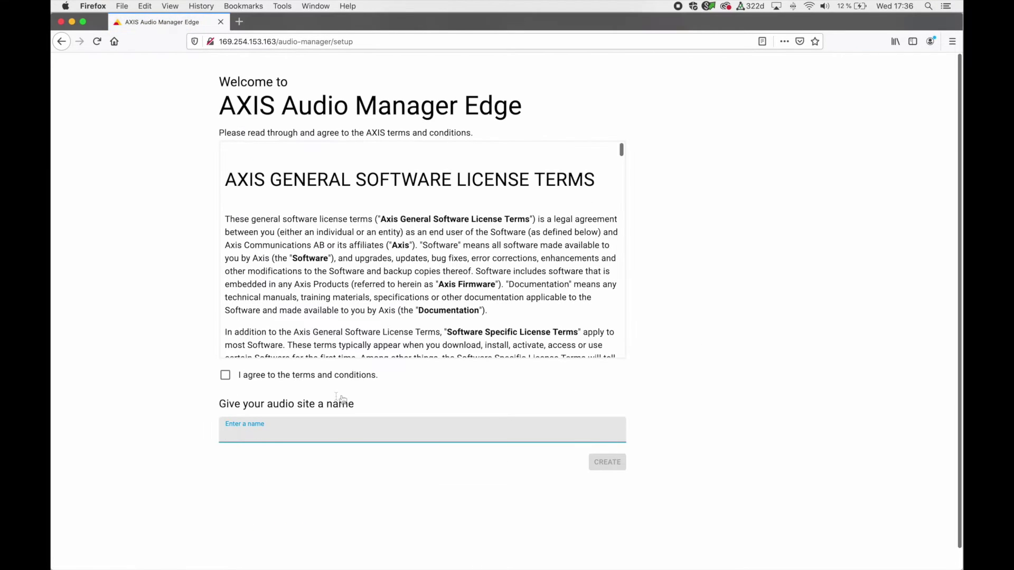
click(225, 375)
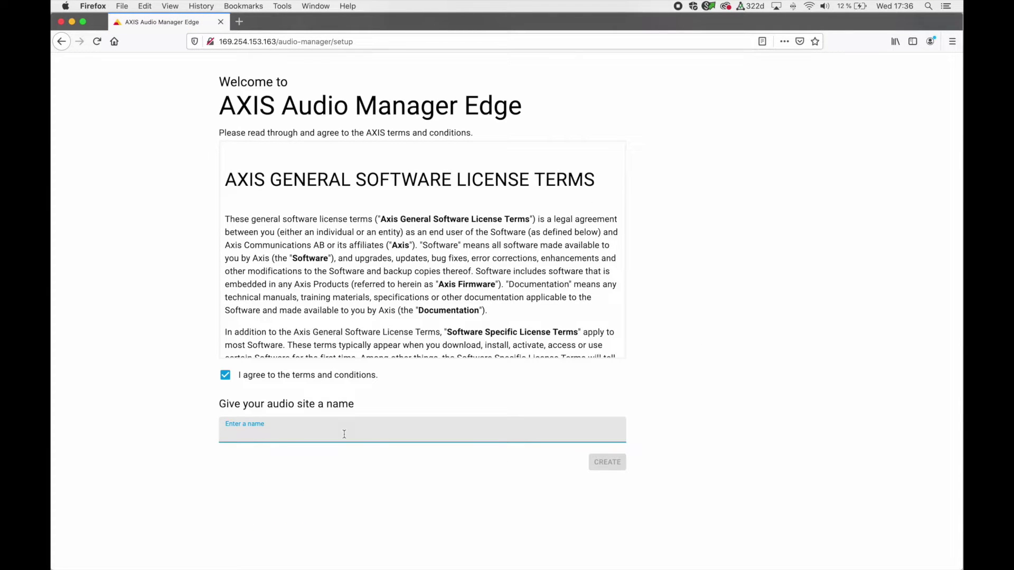
text(Small grocery store Lu)
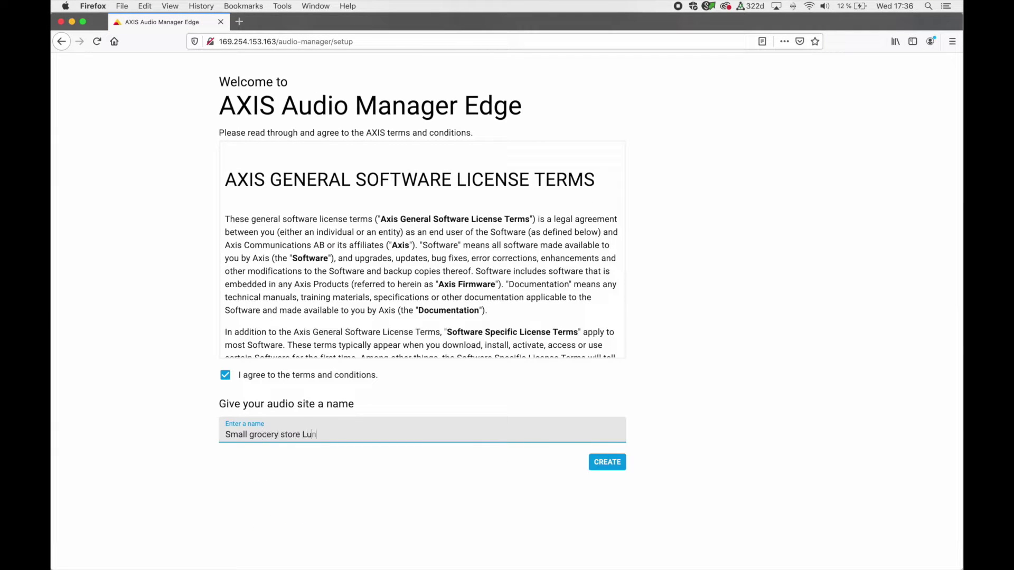
text(nd)
click(609, 461)
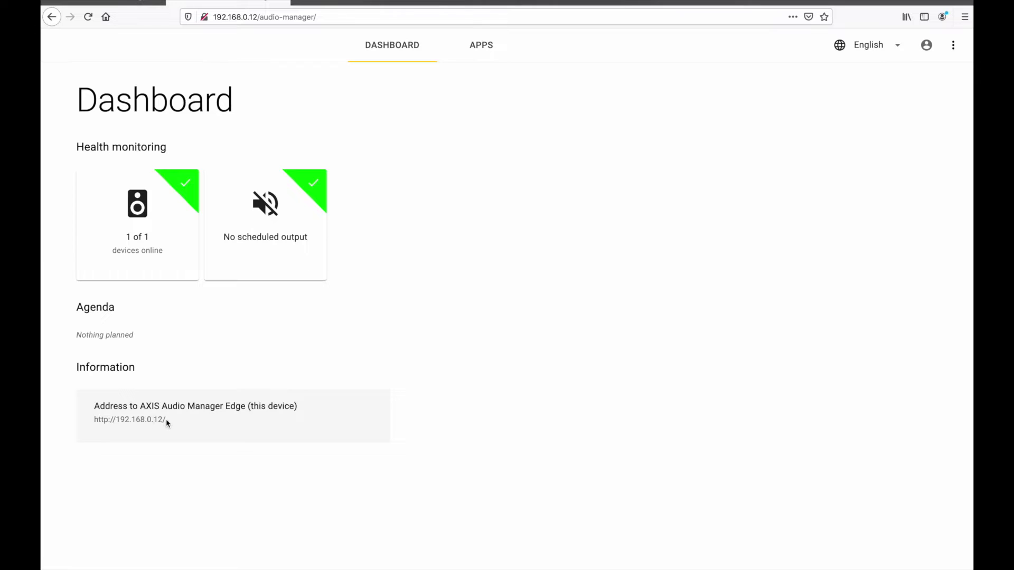
drag(166, 419, 95, 421)
right_click(103, 420)
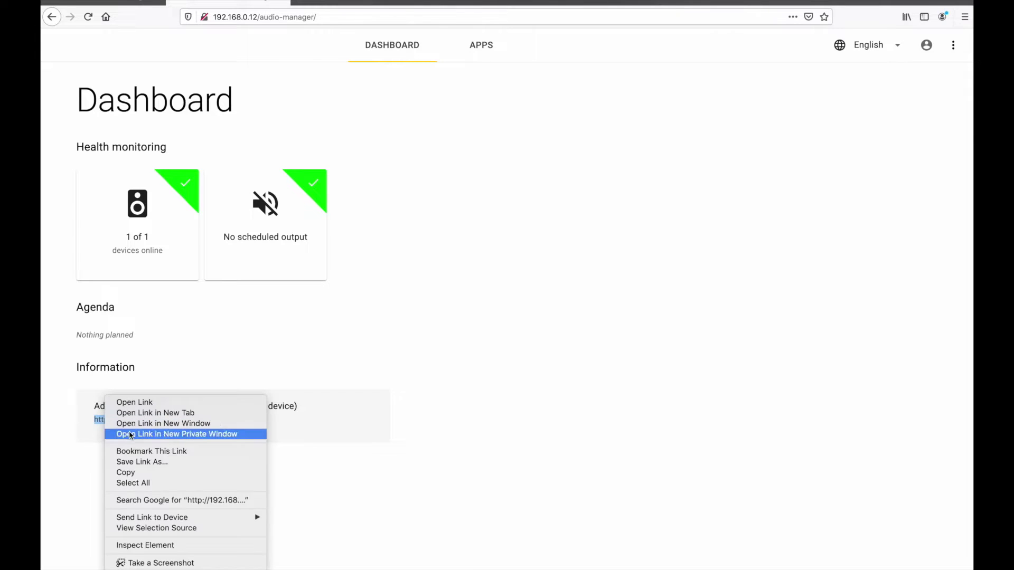
click(134, 473)
click(459, 360)
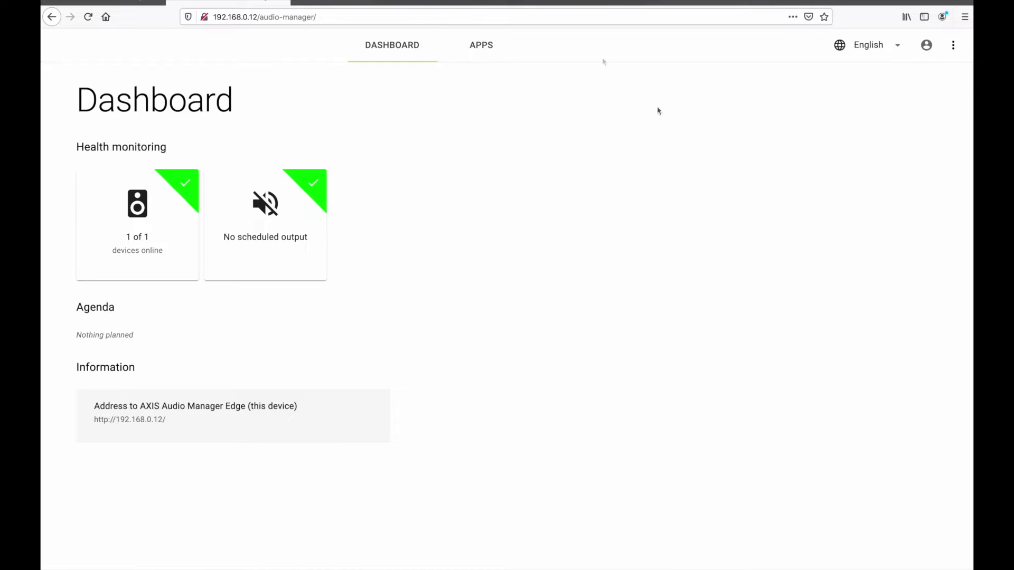
- Go to the Apps list and scroll down to the Configuration section
click(483, 49)
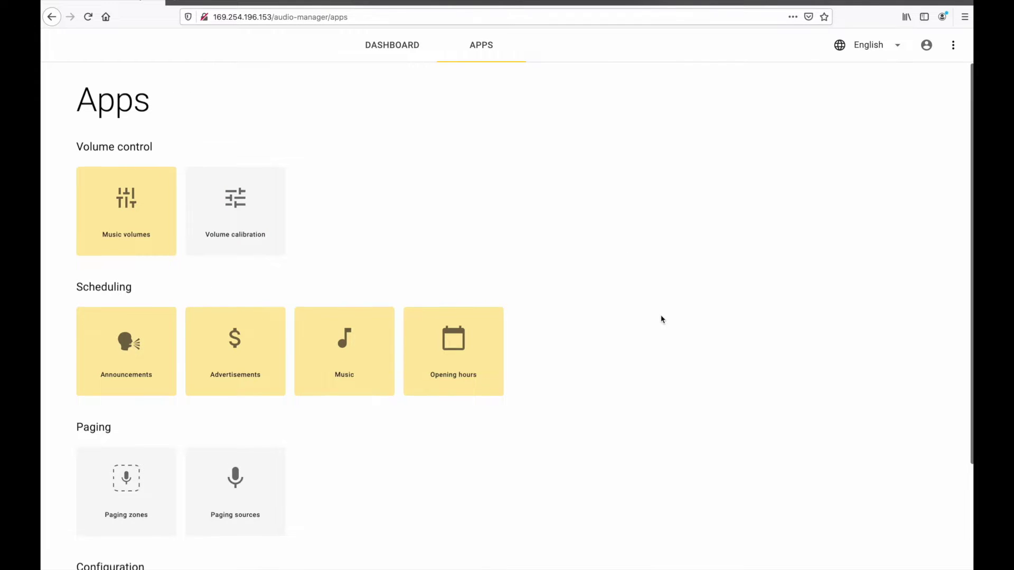
scroll(662, 319, down, 2)
scroll(661, 318, down, 2)
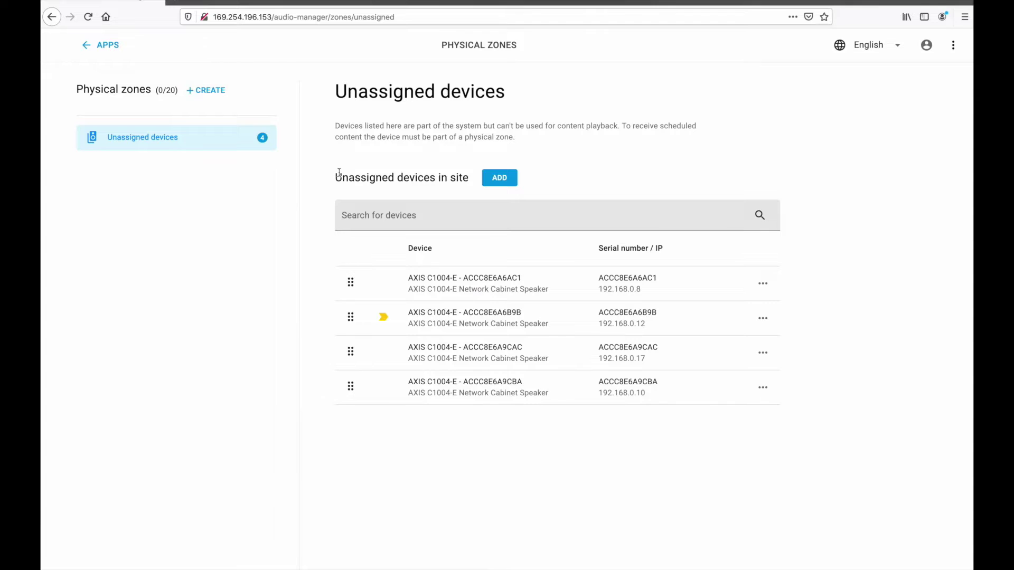
- Create the Staff room zone and add the first speaker to it
click(206, 91)
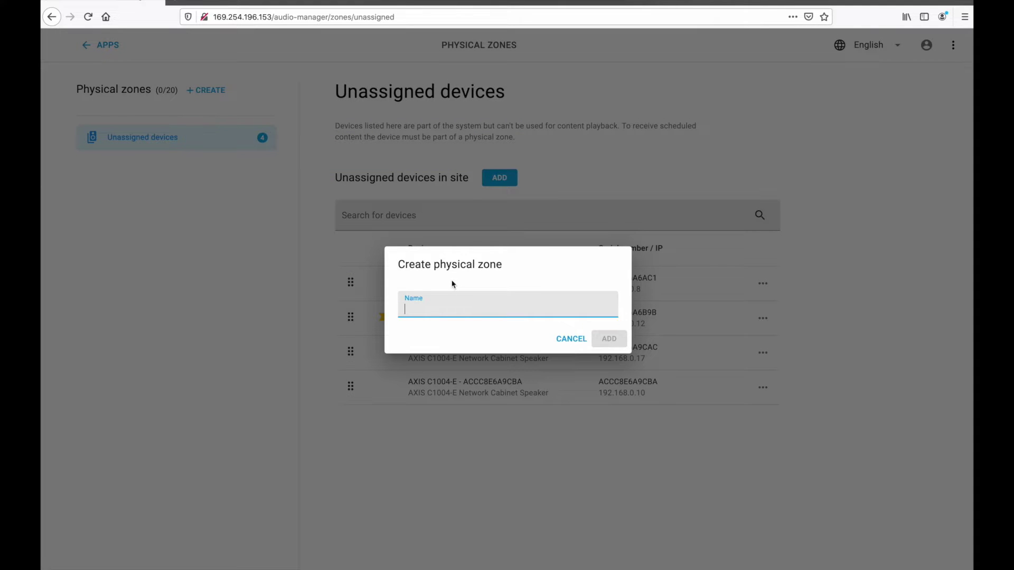
text(Staff room)
click(609, 339)
click(443, 128)
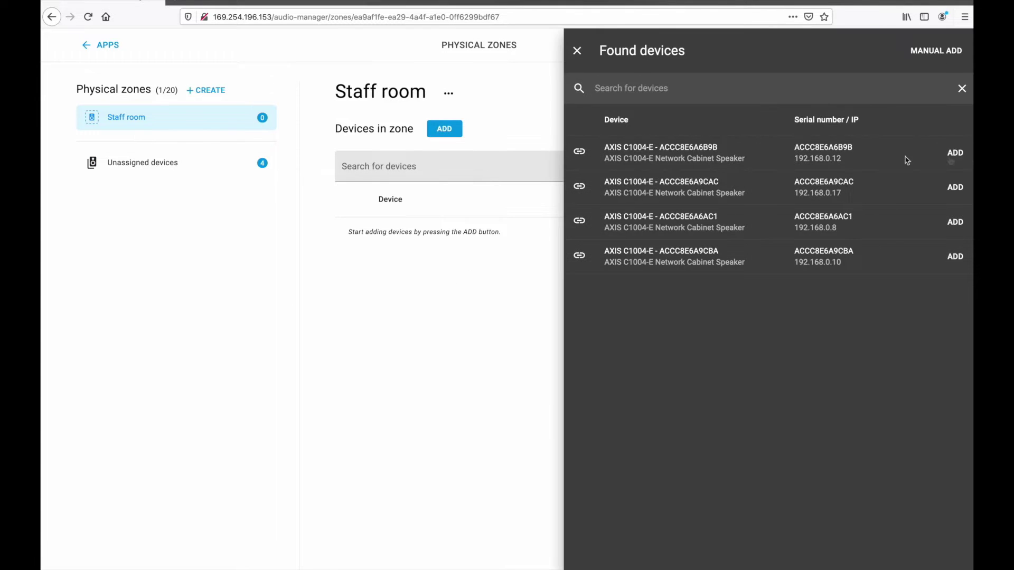
click(955, 152)
- Create the Customer area zone and add speakers to it
click(206, 90)
text(Customer )
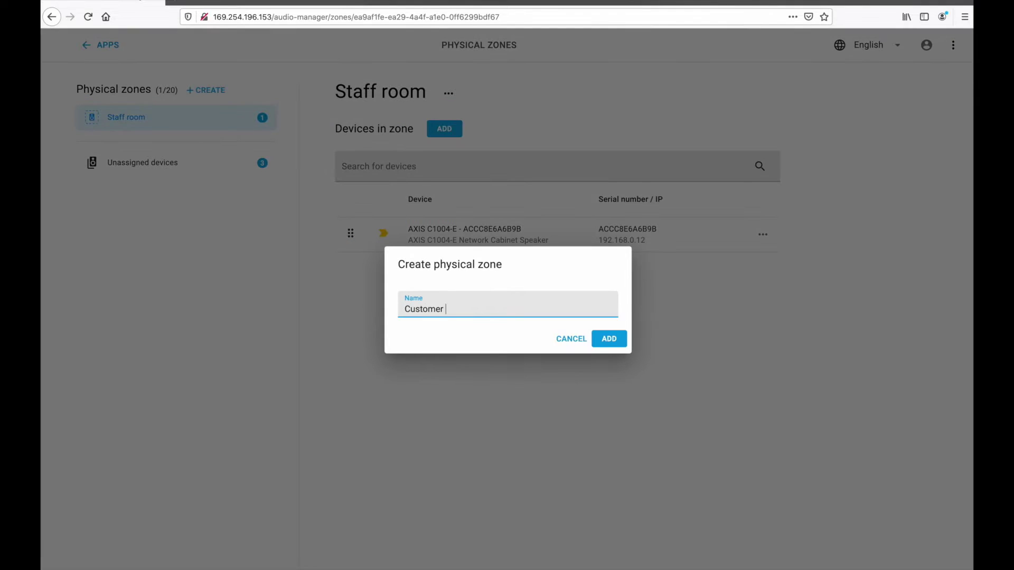
text(area)
click(609, 338)
click(444, 129)
click(954, 153)
click(954, 152)
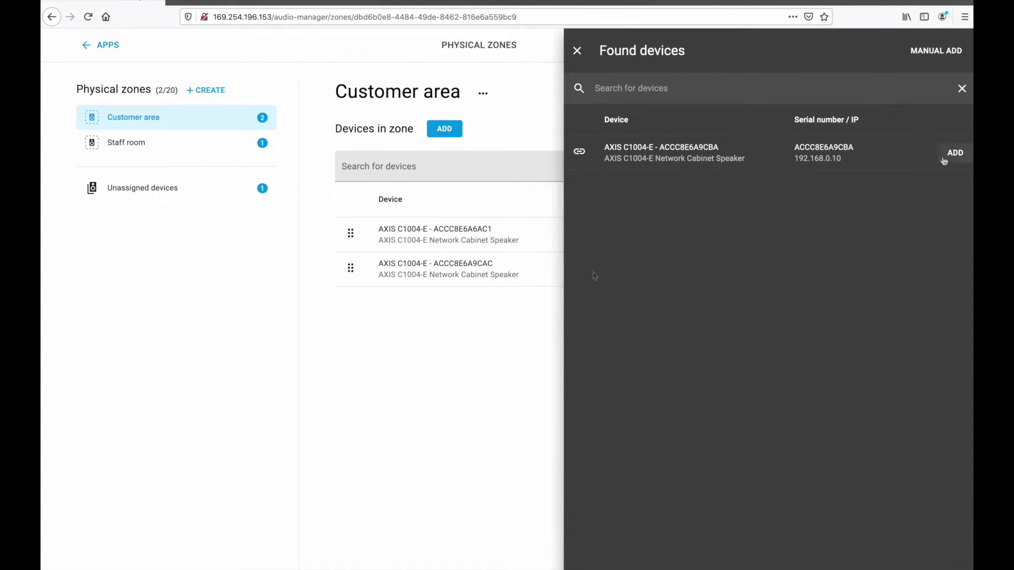
- Create the Counter zone and add the remaining speaker to it
click(206, 90)
text(Counter)
click(609, 339)
click(444, 129)
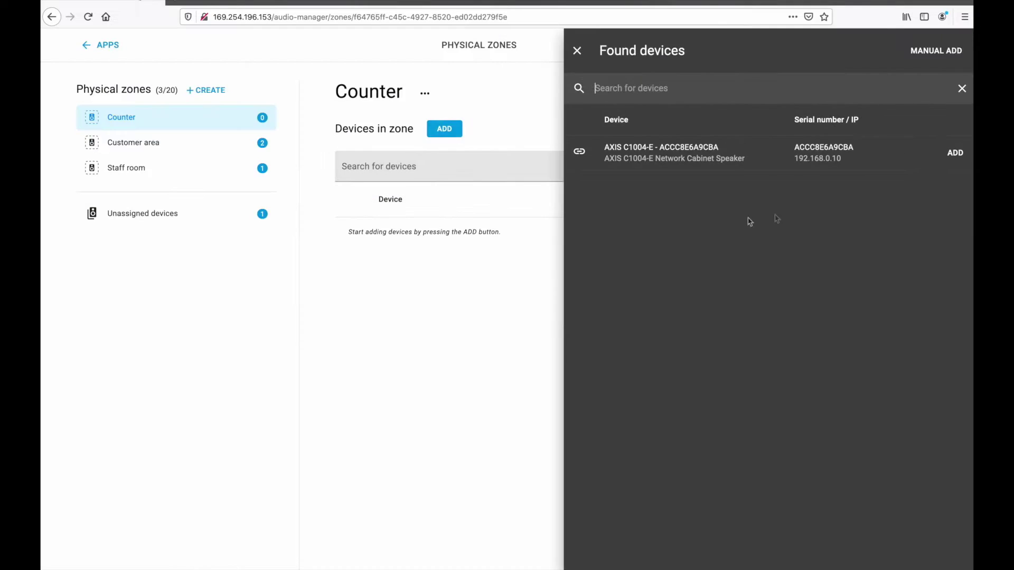
click(954, 152)
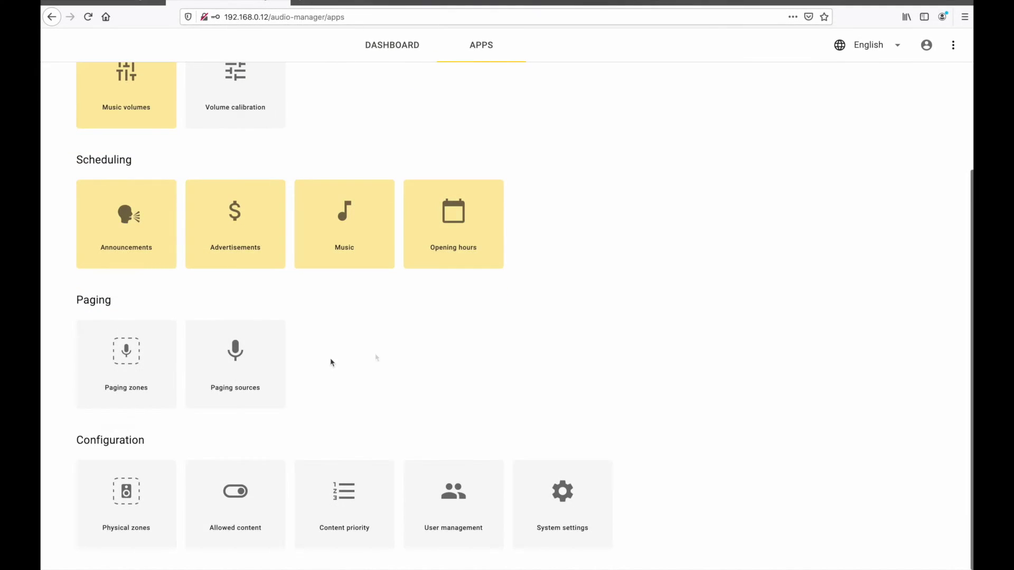
- Open Paging sources and choose the type for a new paging source
click(263, 386)
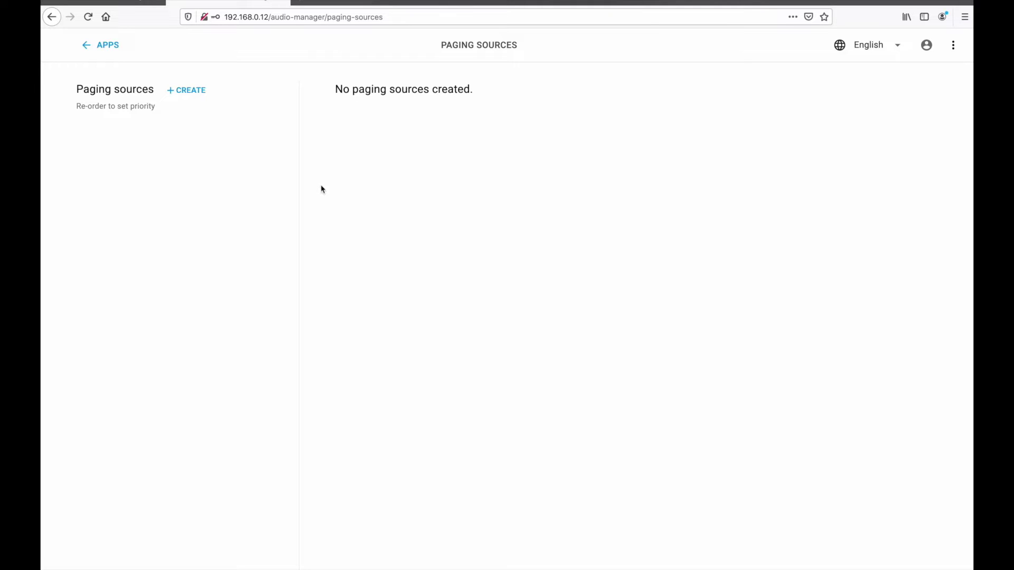
click(181, 92)
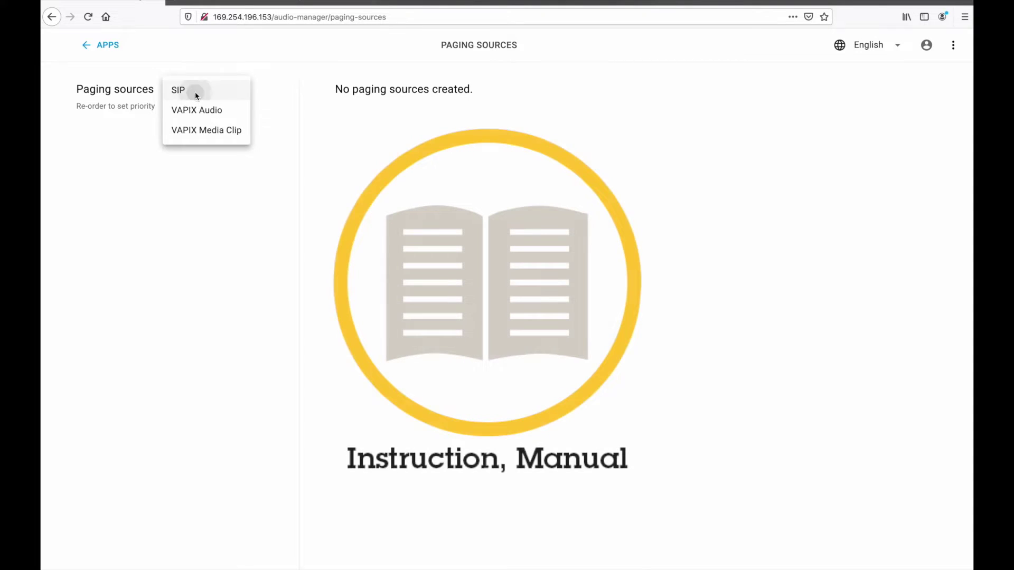
click(195, 92)
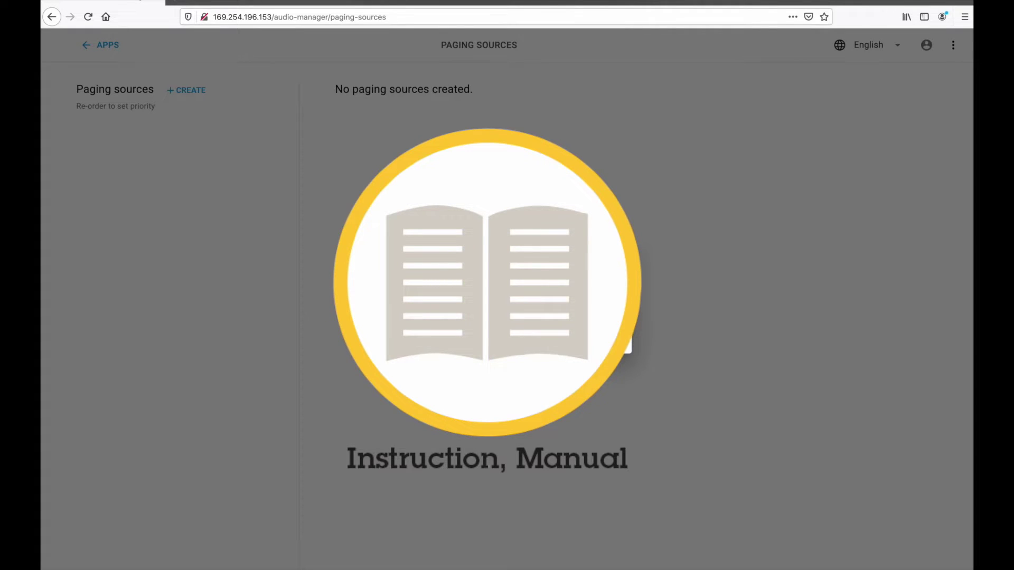
- Finish creating SIP-mic button 1 and link the first found speaker to it
text(1)
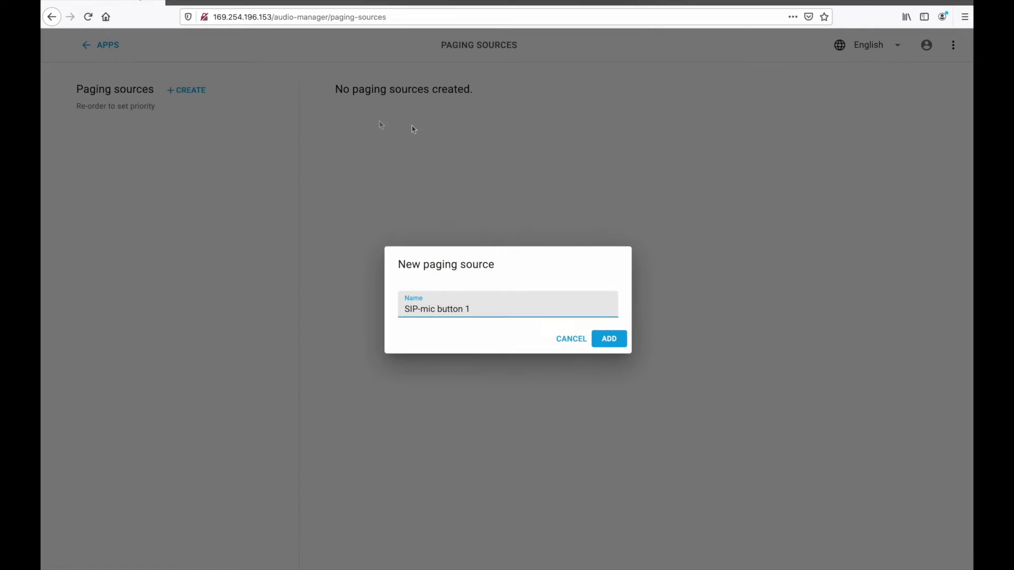
click(607, 338)
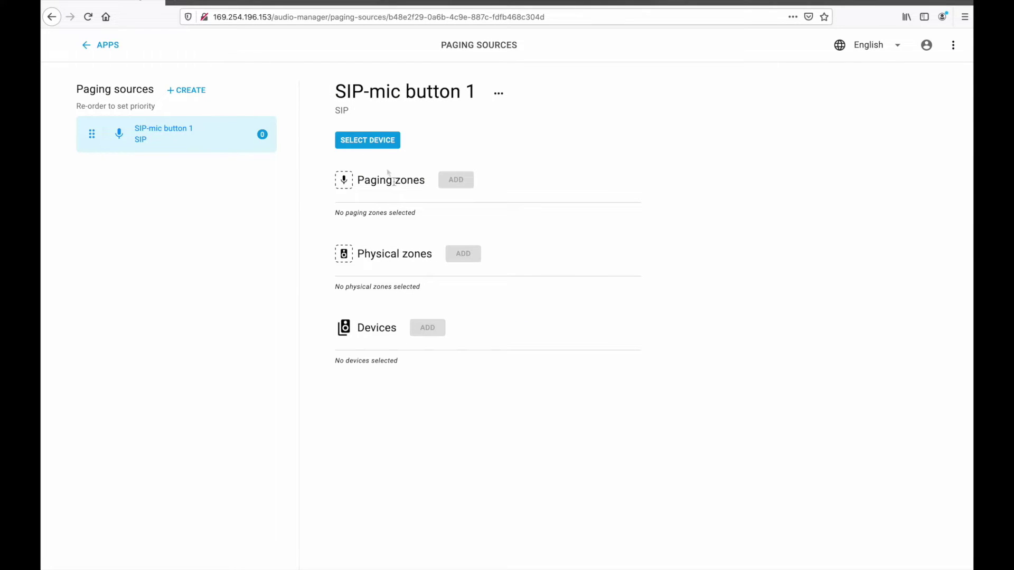
click(362, 141)
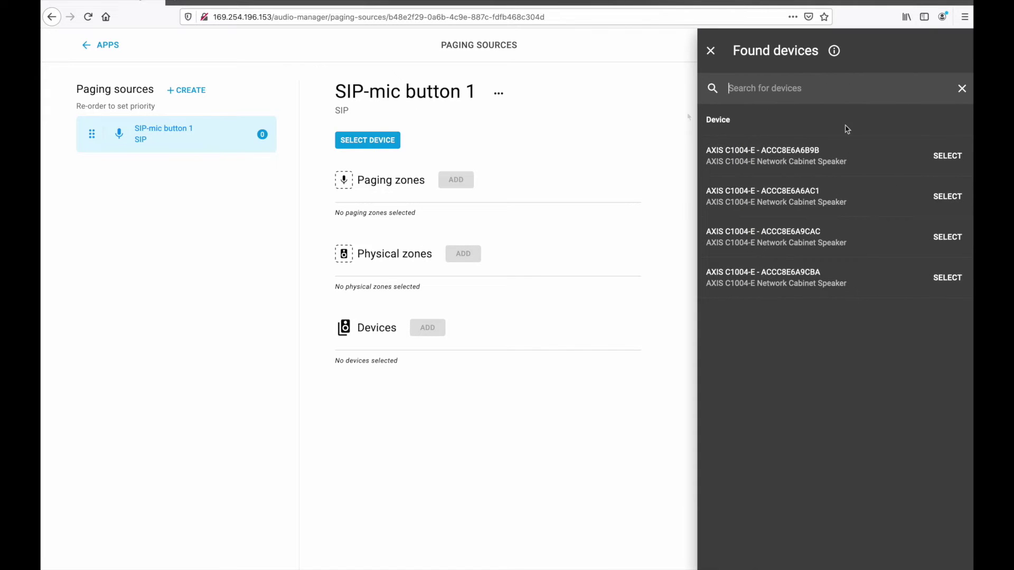
click(950, 158)
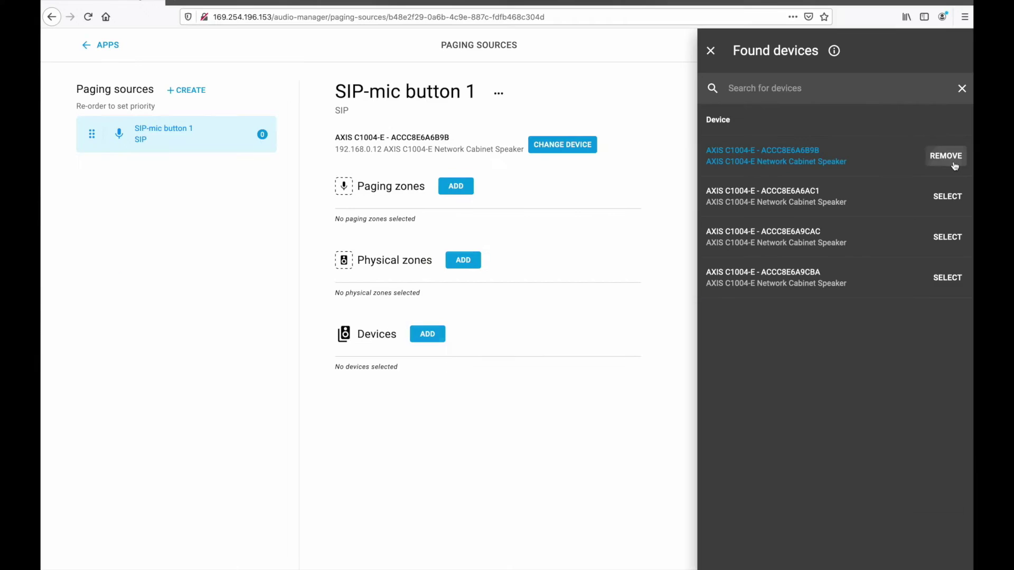
click(559, 509)
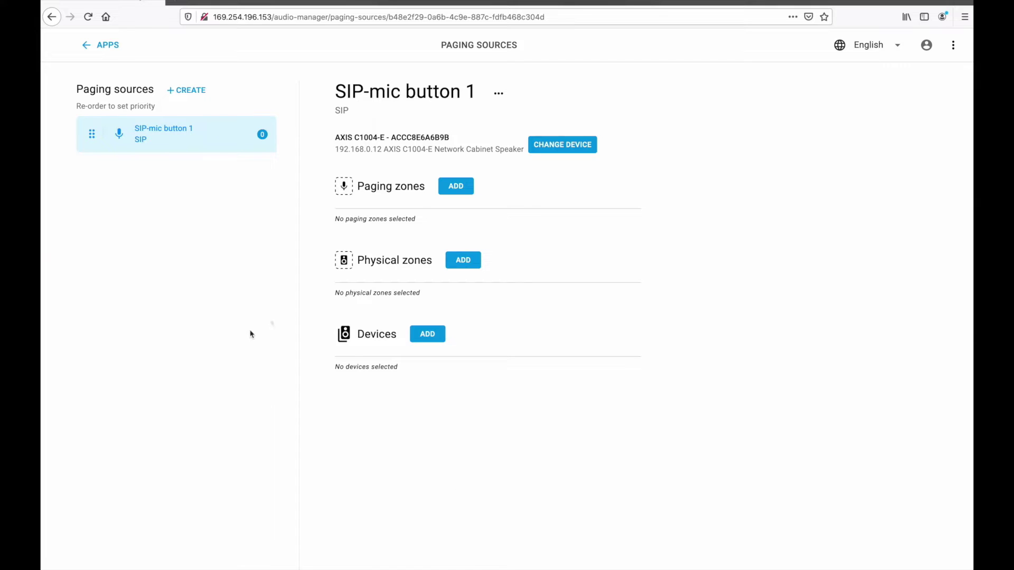
click(471, 268)
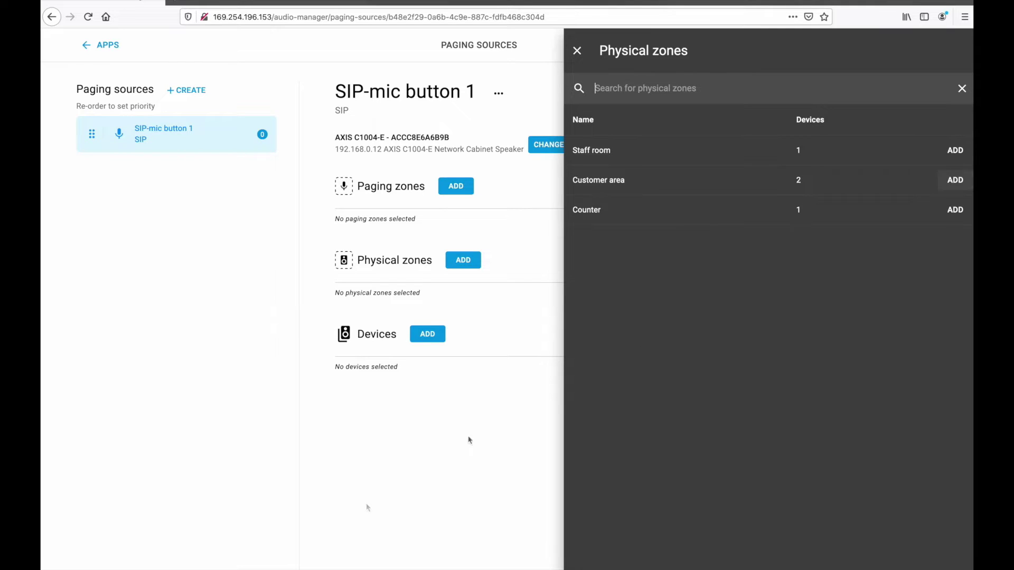
click(402, 491)
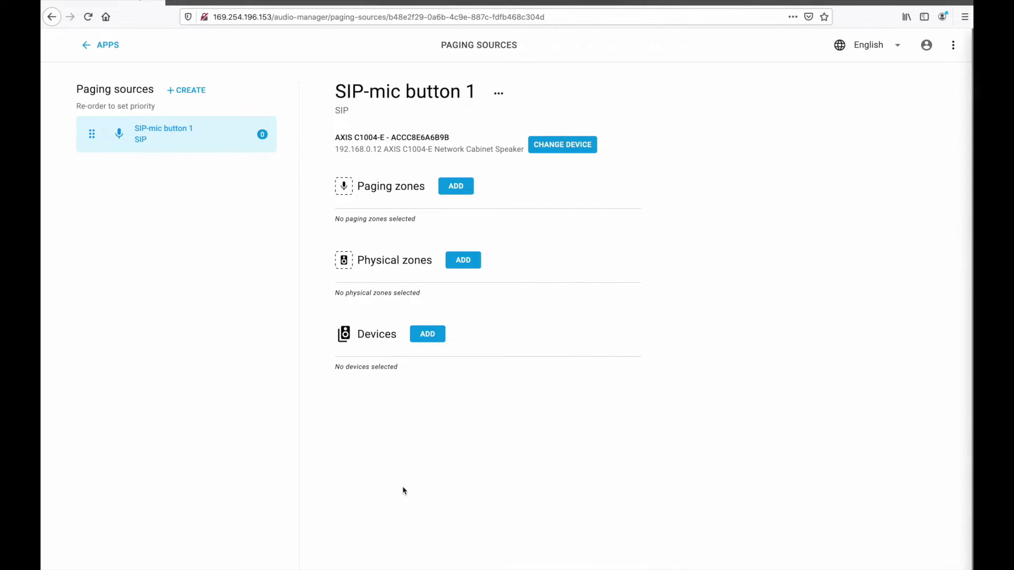
- Create SIP-mic button 2 and assign speaker ACCC8E6A6AC1 to it
click(186, 94)
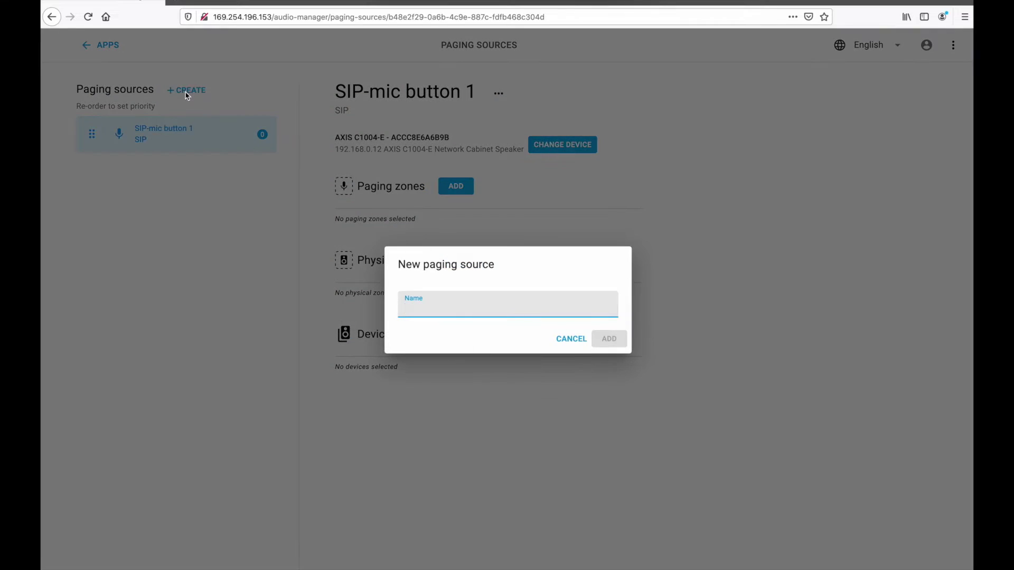
text(SIP-mic button 2)
click(619, 344)
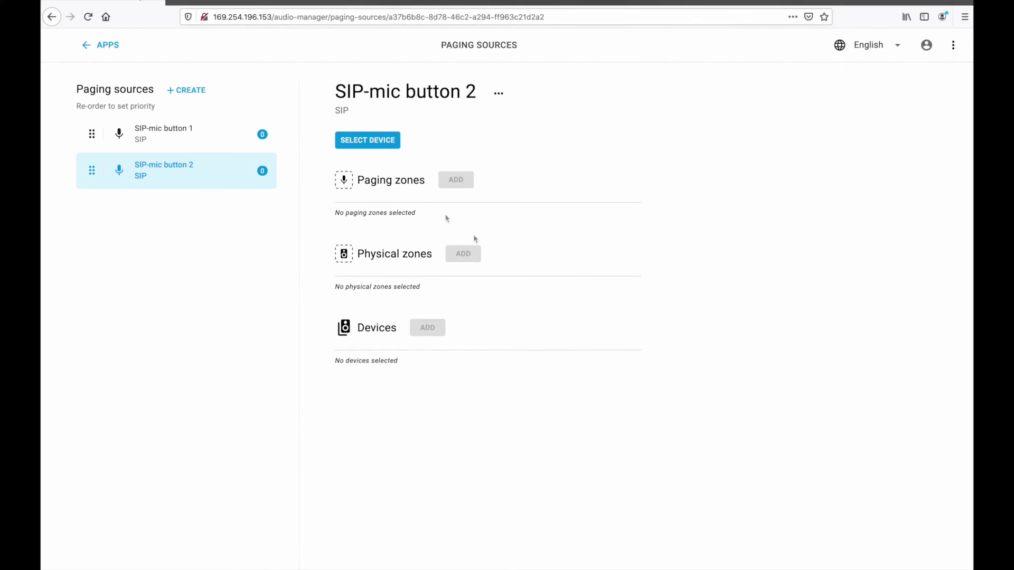
click(370, 139)
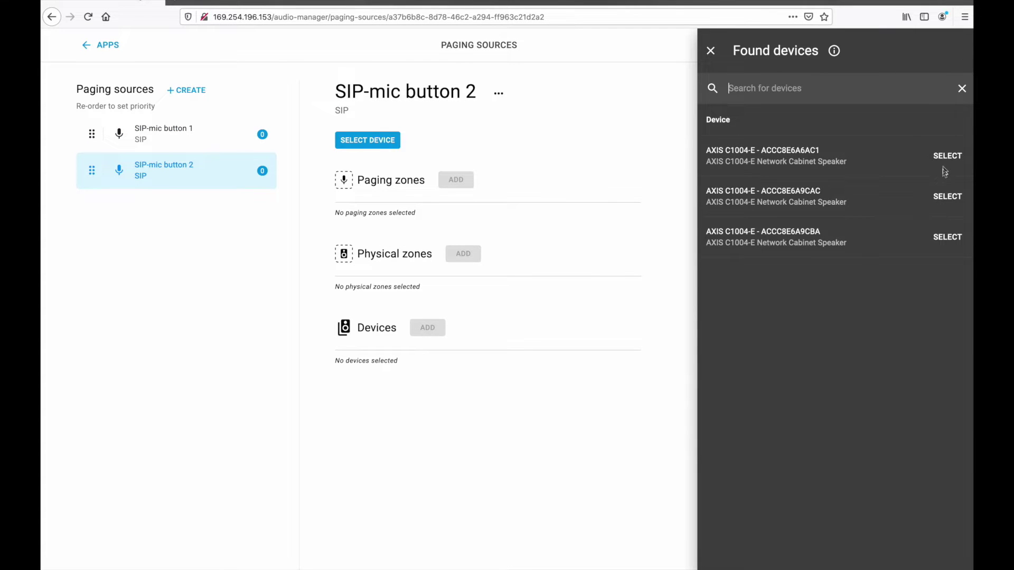
click(947, 156)
click(607, 480)
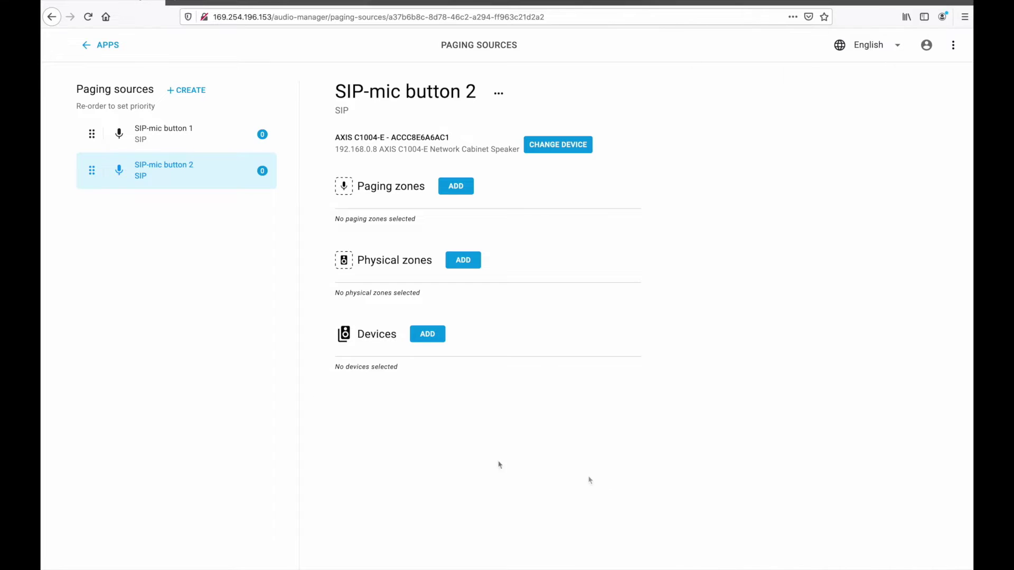
- Create a third SIP paging source named 'SIP-mic button 3'
click(184, 92)
click(182, 99)
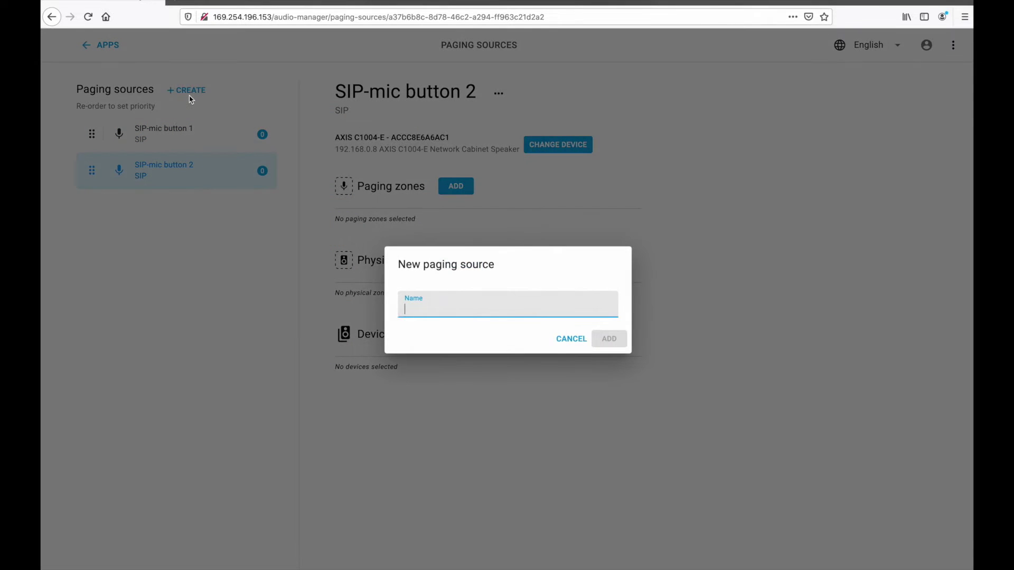
text(SIP-mic b)
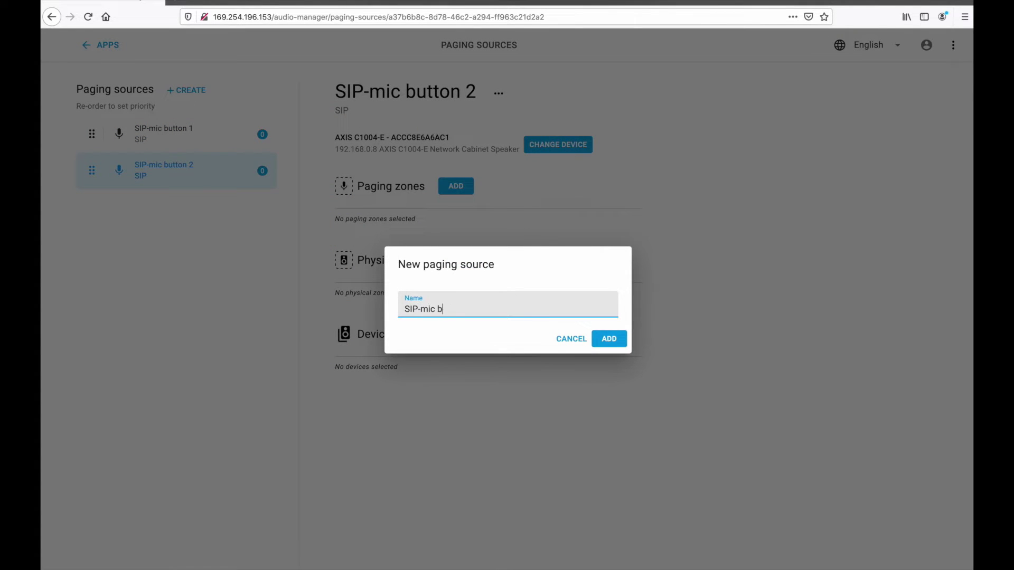
text(utton 3)
click(610, 340)
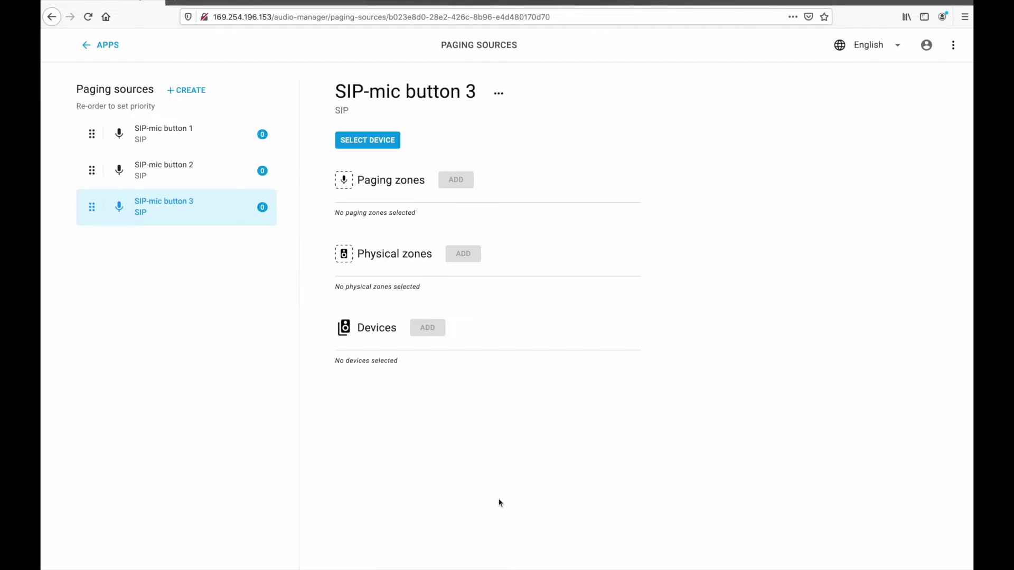
click(372, 140)
- Give SIP-mic button 3 speaker ACCC8E6A9CAC and the Customer area and Counter zones
click(947, 155)
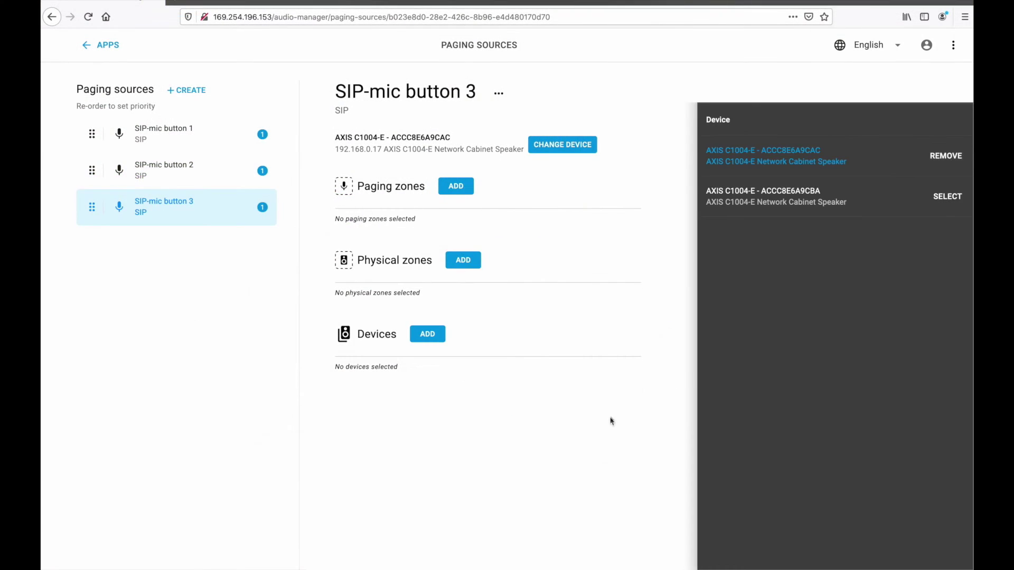
click(468, 261)
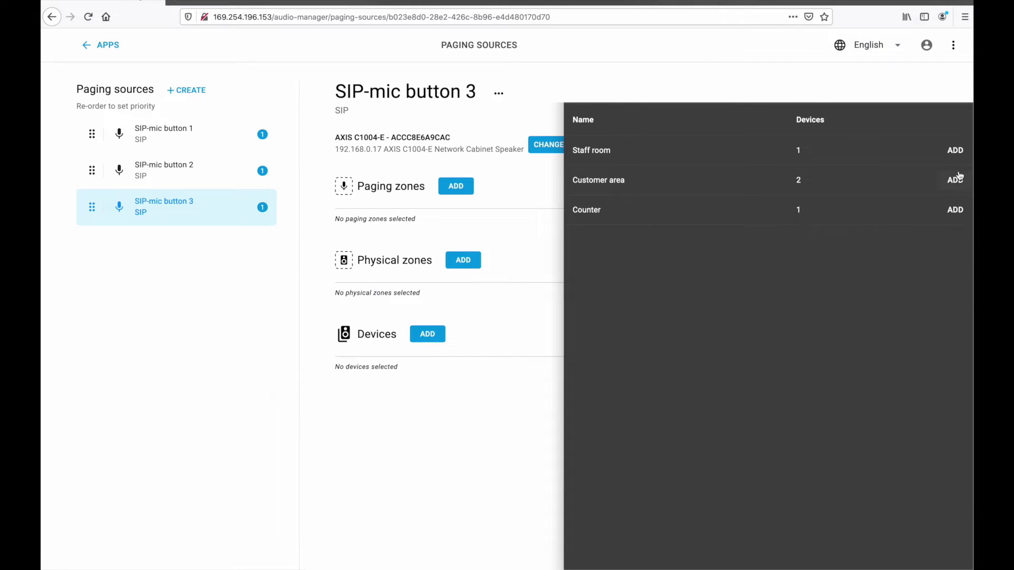
click(955, 179)
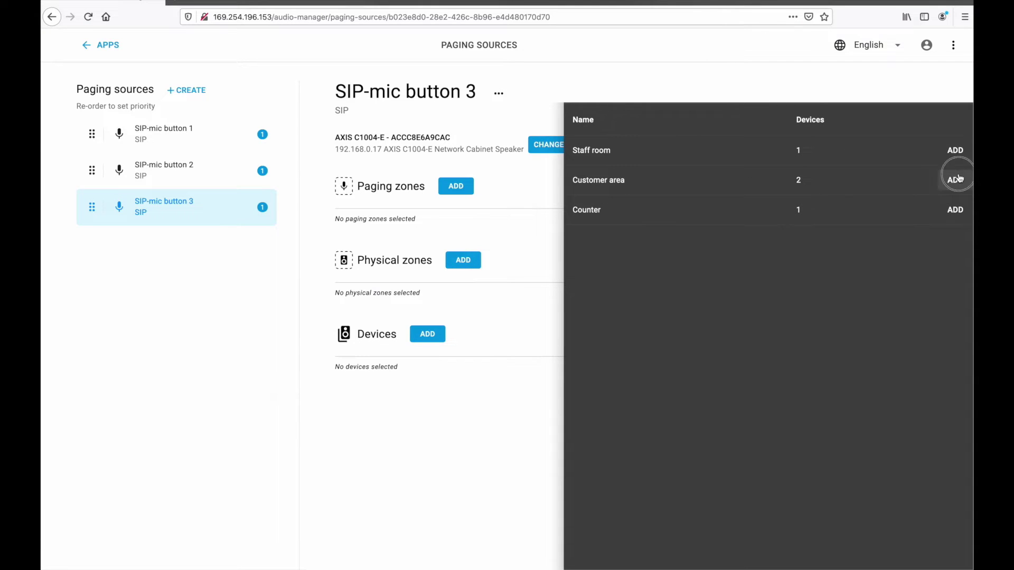
click(955, 210)
click(533, 481)
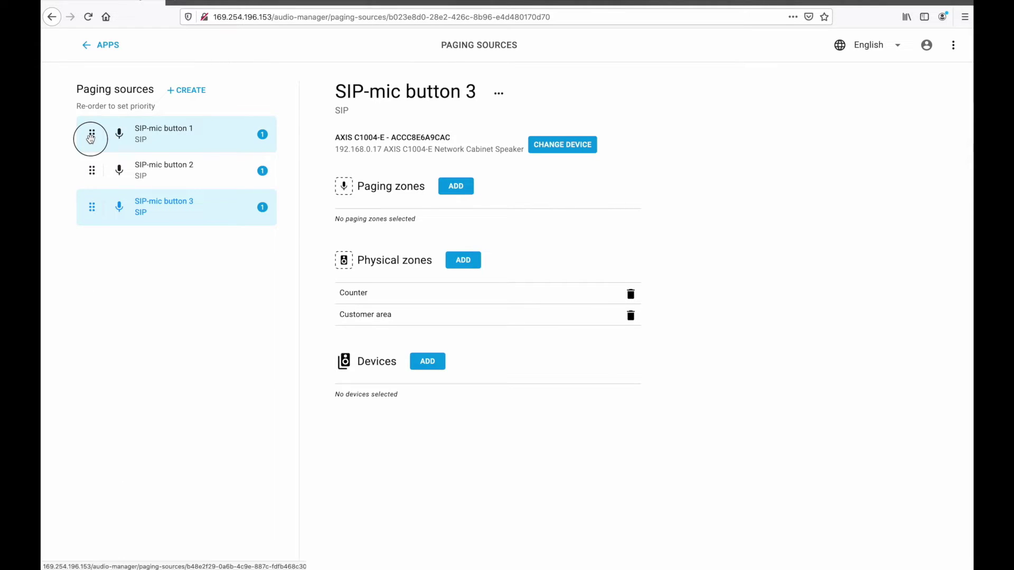
- Test reordering SIP-mic button 1's priority, restore it to top, and return to Apps
mouse_move(90, 139)
mouse_down()
mouse_move(94, 180)
mouse_move(91, 169)
mouse_up()
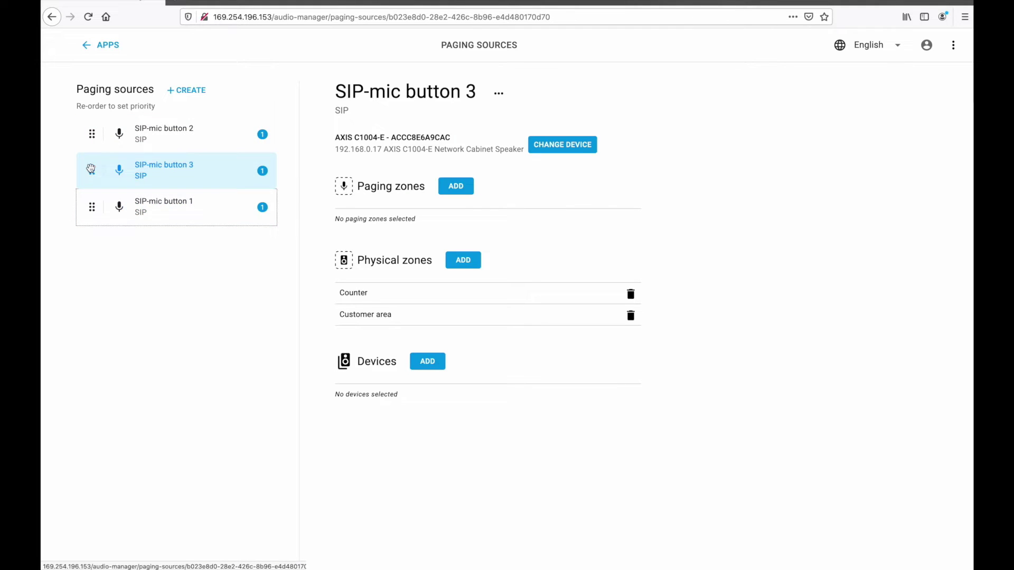
drag(92, 207, 93, 131)
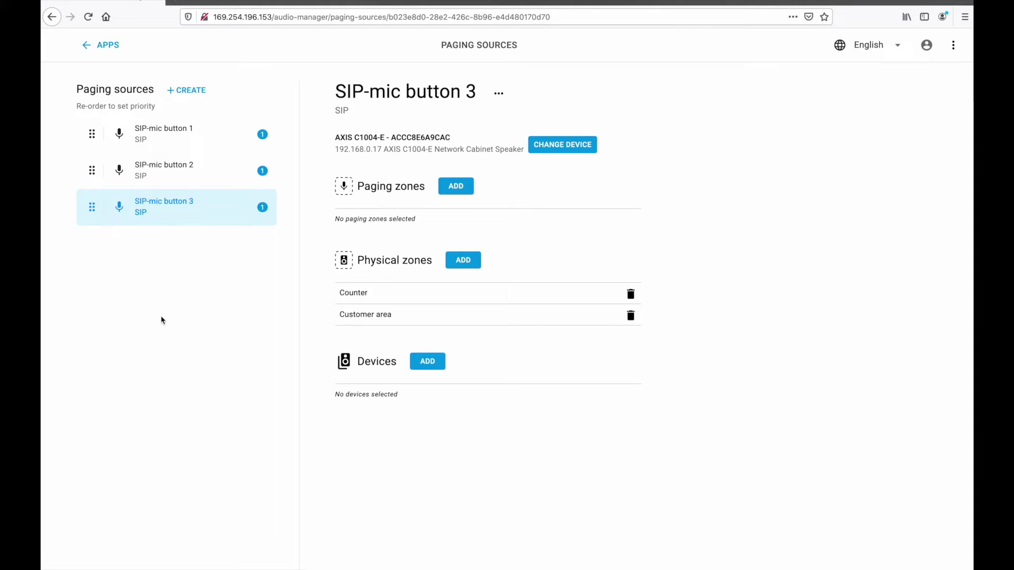
click(87, 46)
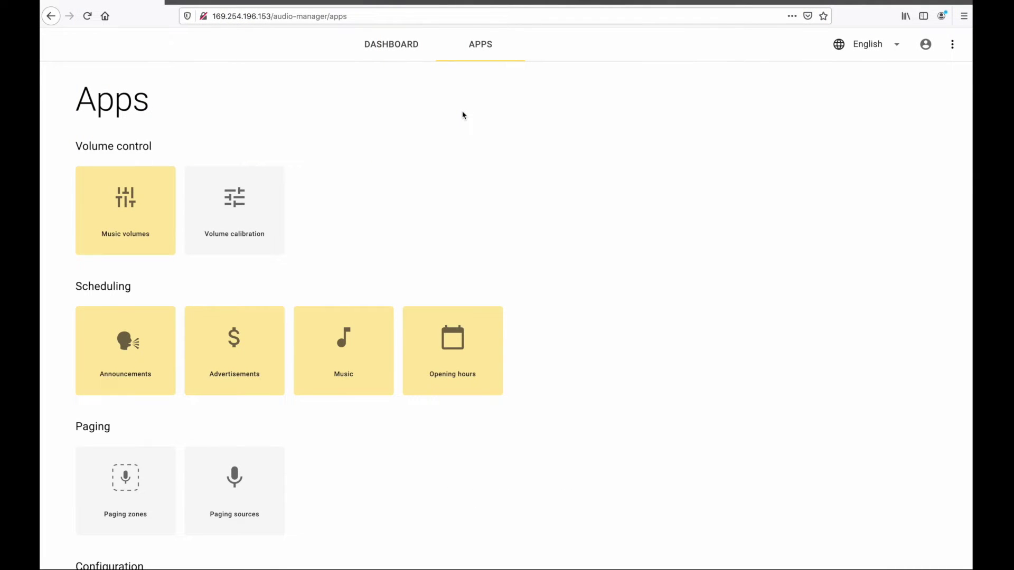
- Open User management and view the Administrators group, which holds only root
scroll(464, 113, down, 3)
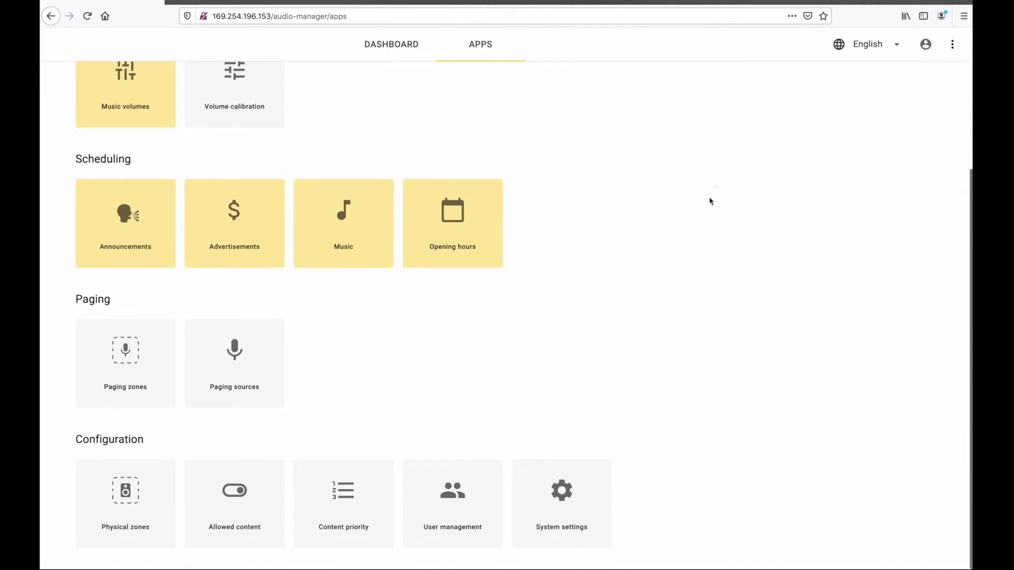
click(481, 506)
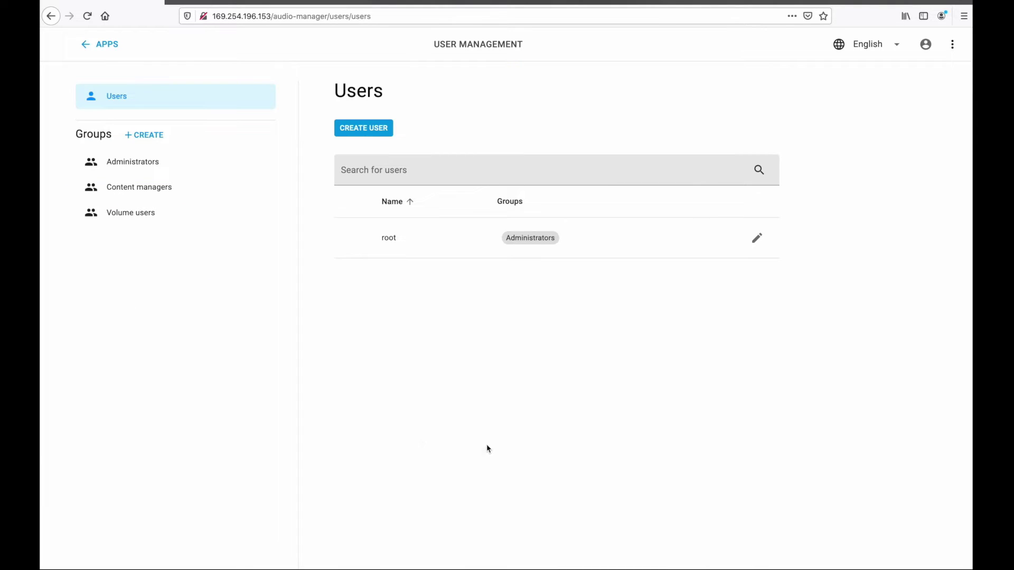
click(201, 174)
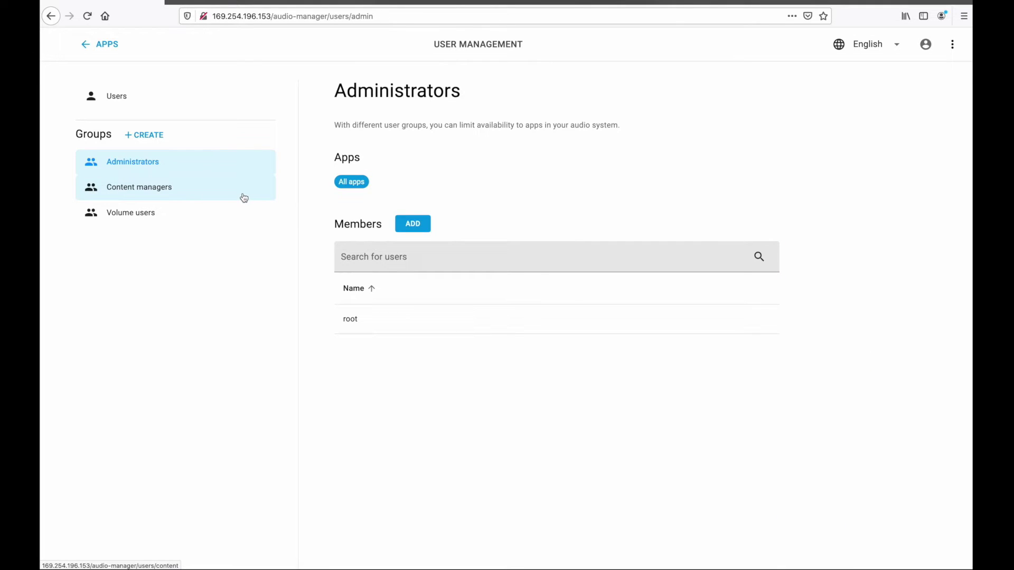
- Open the Content managers group to see its five permitted apps
click(244, 198)
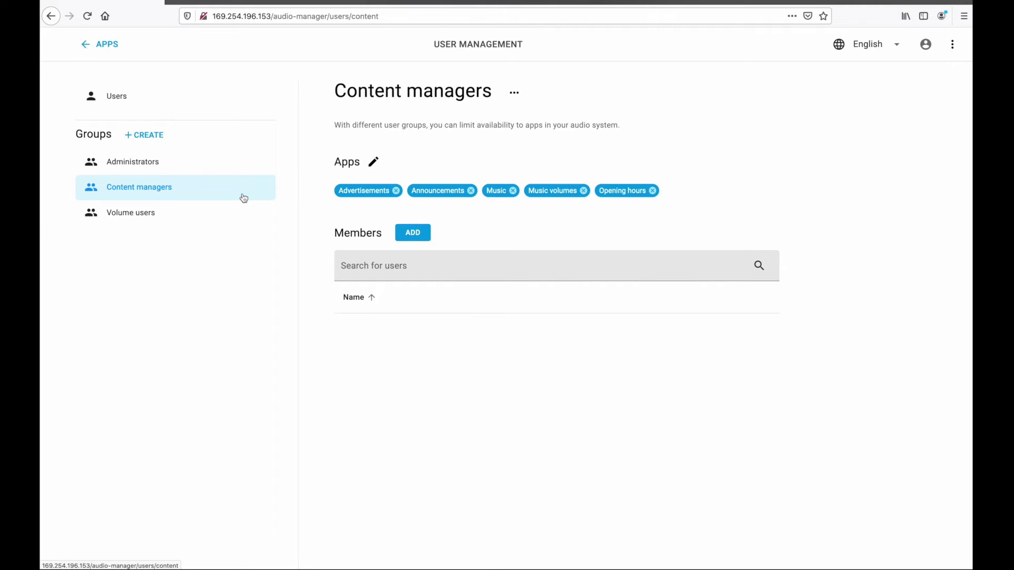
- Check the Volume users group's Music volumes access, then return to Apps
click(239, 217)
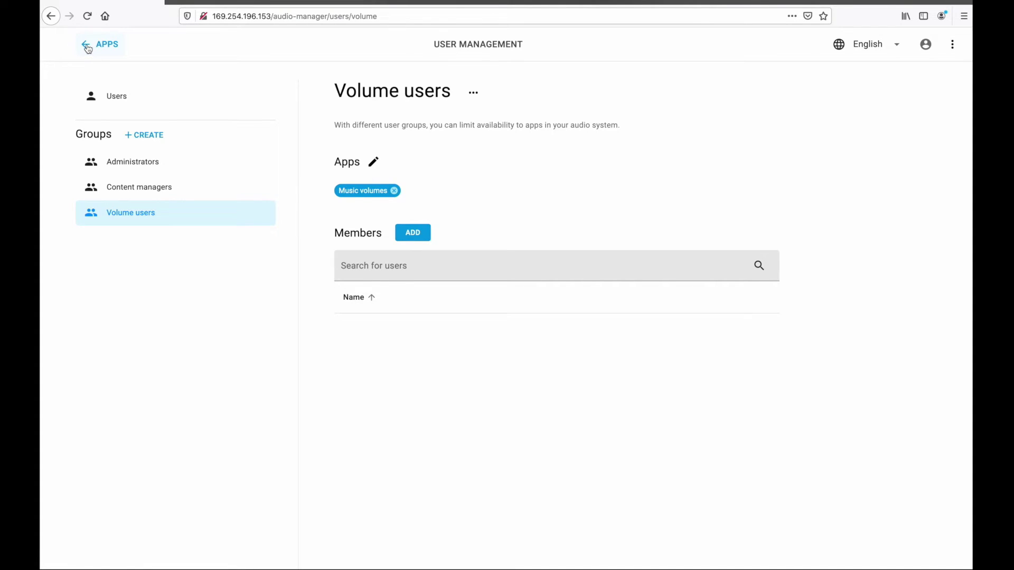
click(88, 47)
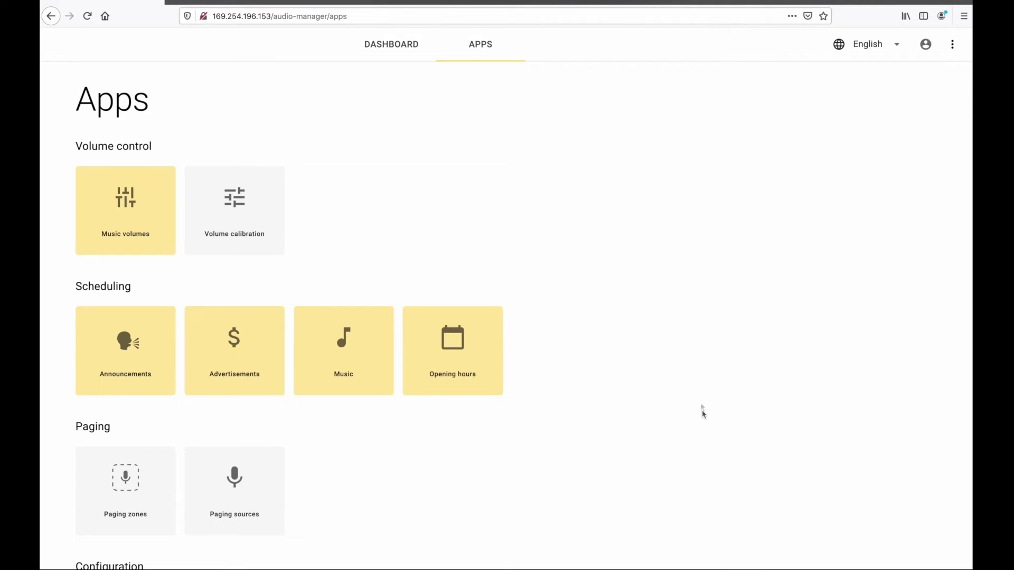
- Enable opening hours for all seven days, Monday through Sunday
click(448, 369)
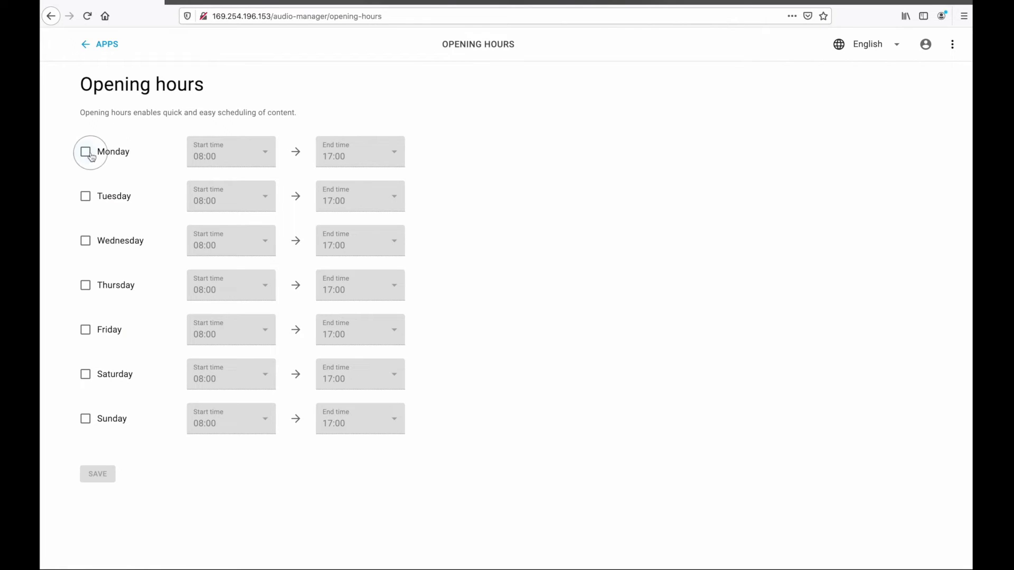
click(85, 151)
click(87, 197)
click(86, 240)
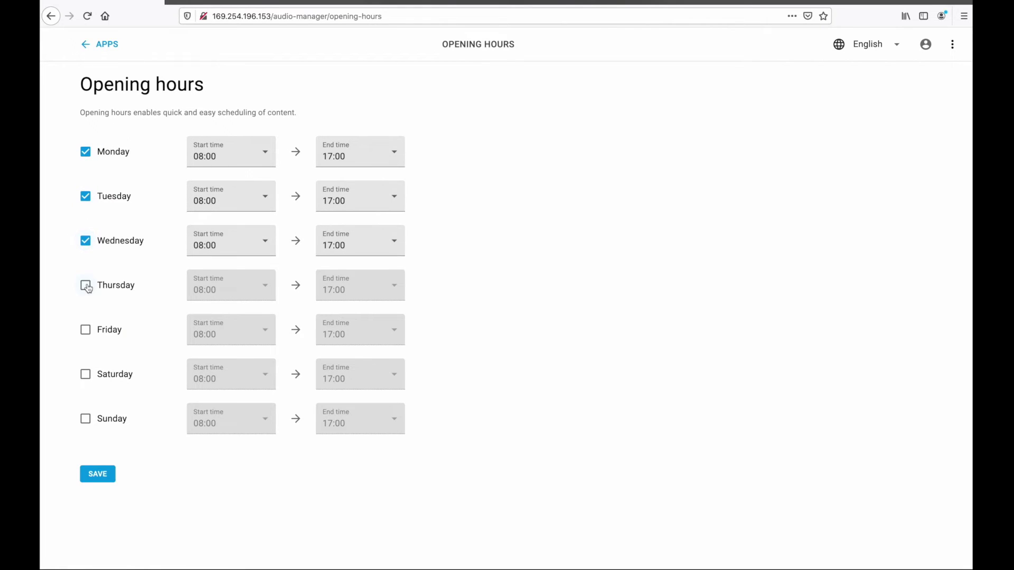
click(86, 285)
click(90, 330)
click(85, 374)
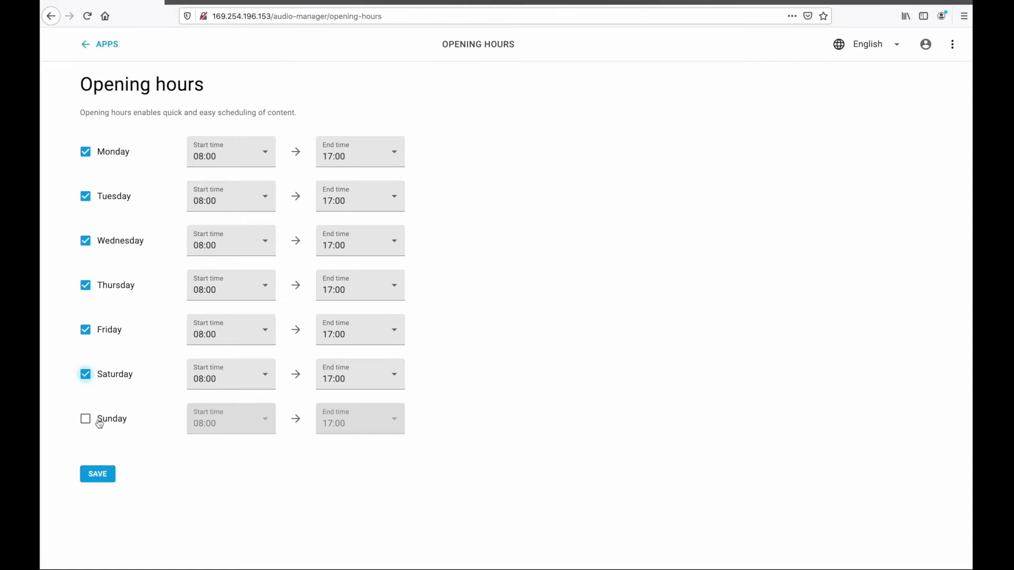
click(86, 419)
- Set Saturday and Sunday closing time to 15:00 and save the opening hours
click(369, 378)
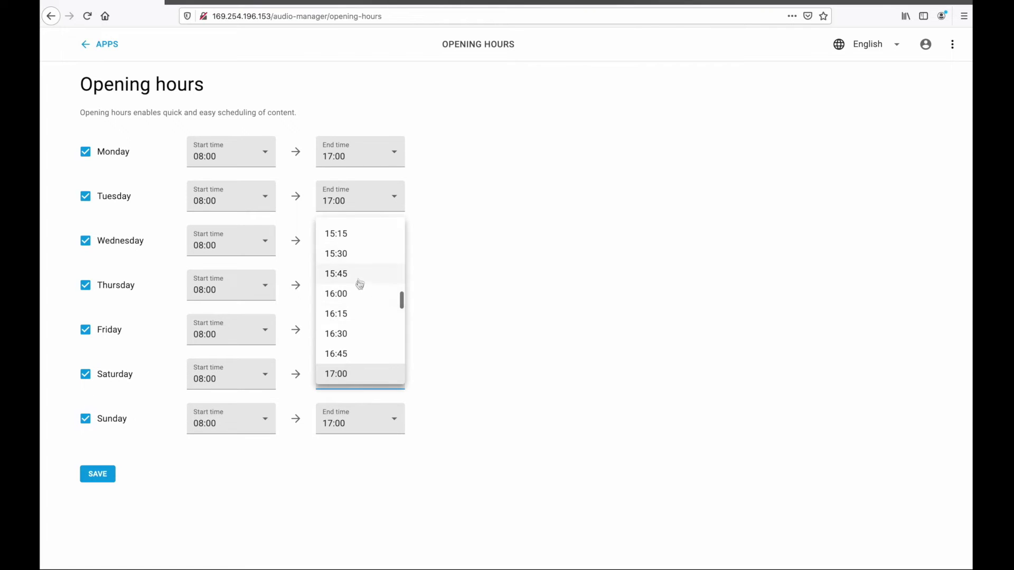
scroll(359, 285, up, 1)
click(352, 234)
click(369, 417)
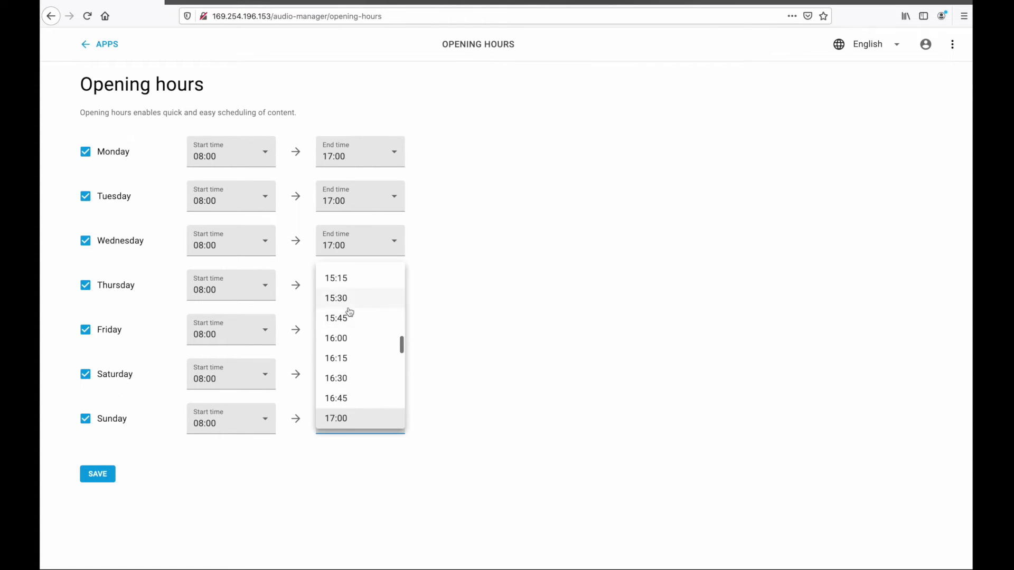
scroll(347, 313, up, 3)
click(348, 310)
click(97, 478)
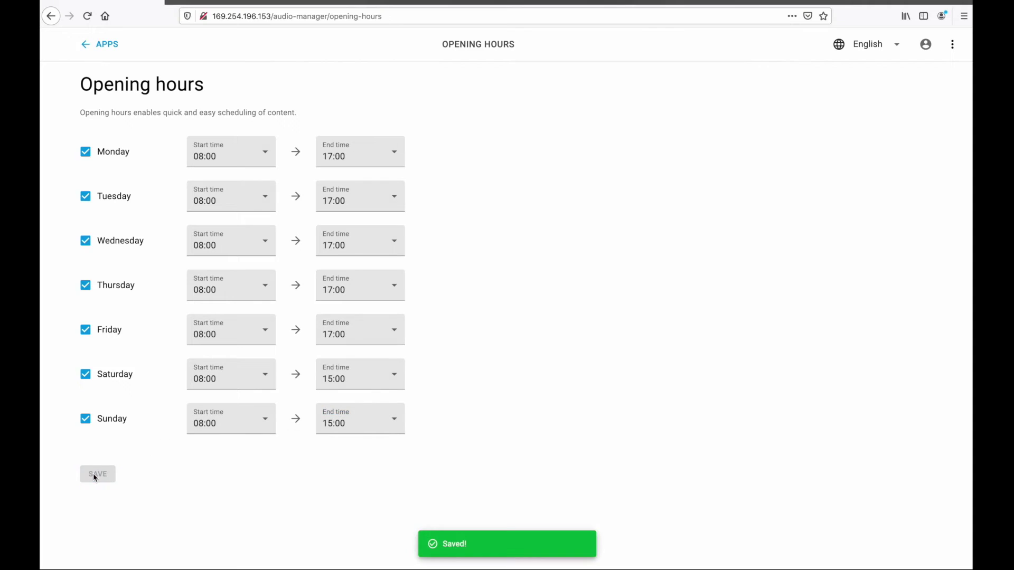
click(100, 44)
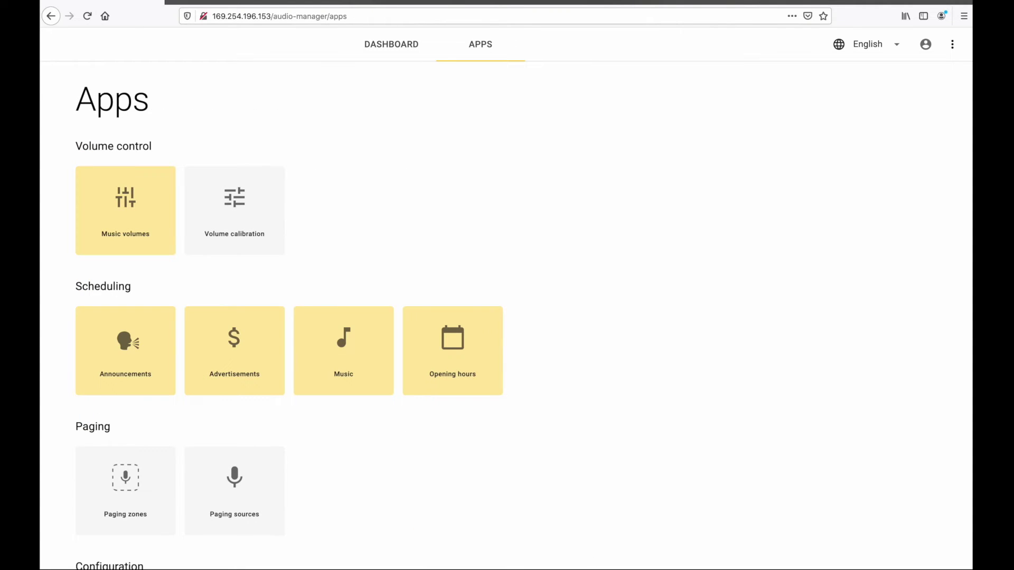
- Upload the three announcement wav clips to the announcements Library
click(107, 78)
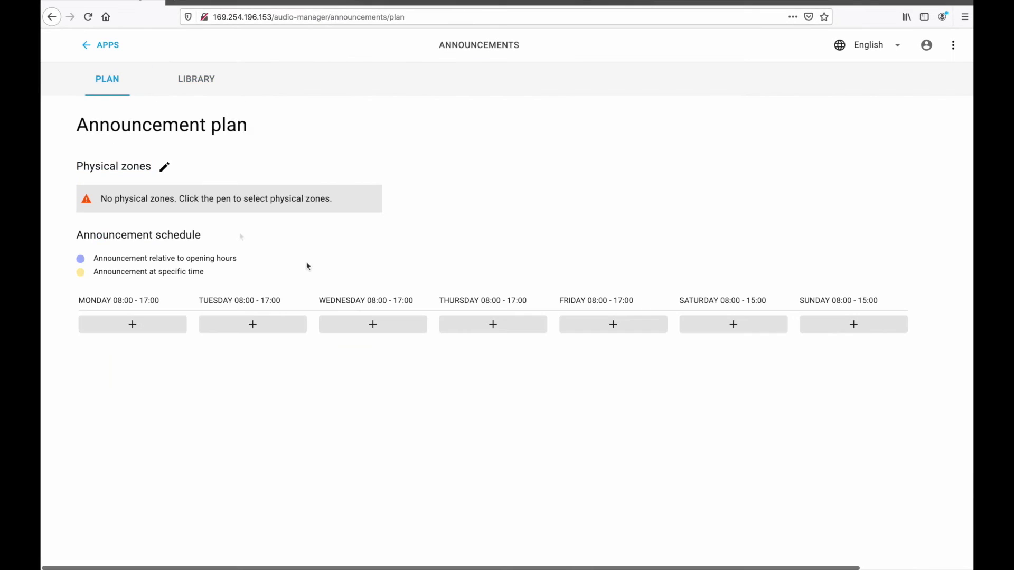
click(193, 79)
click(116, 165)
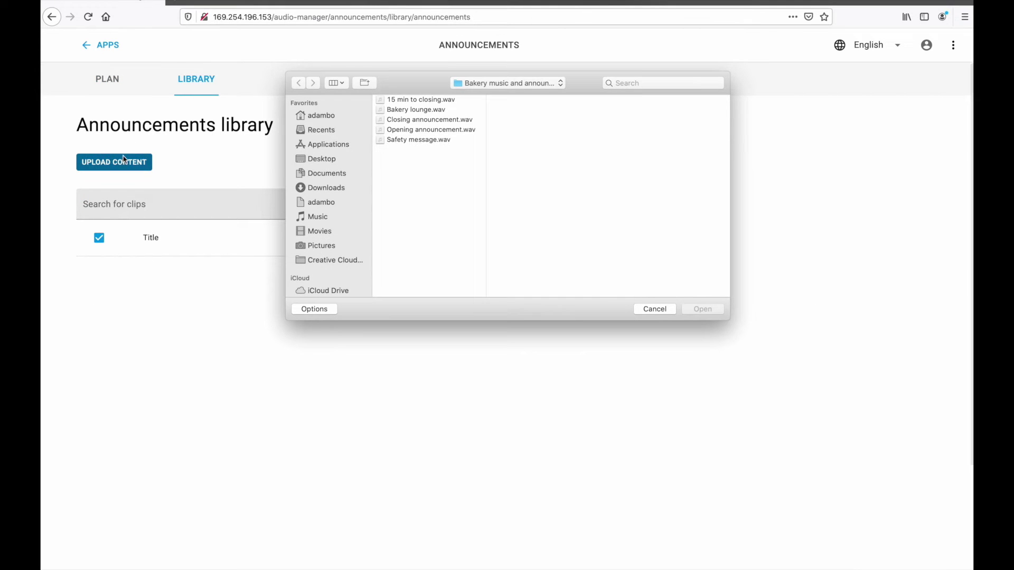
click(428, 120)
super+click(426, 100)
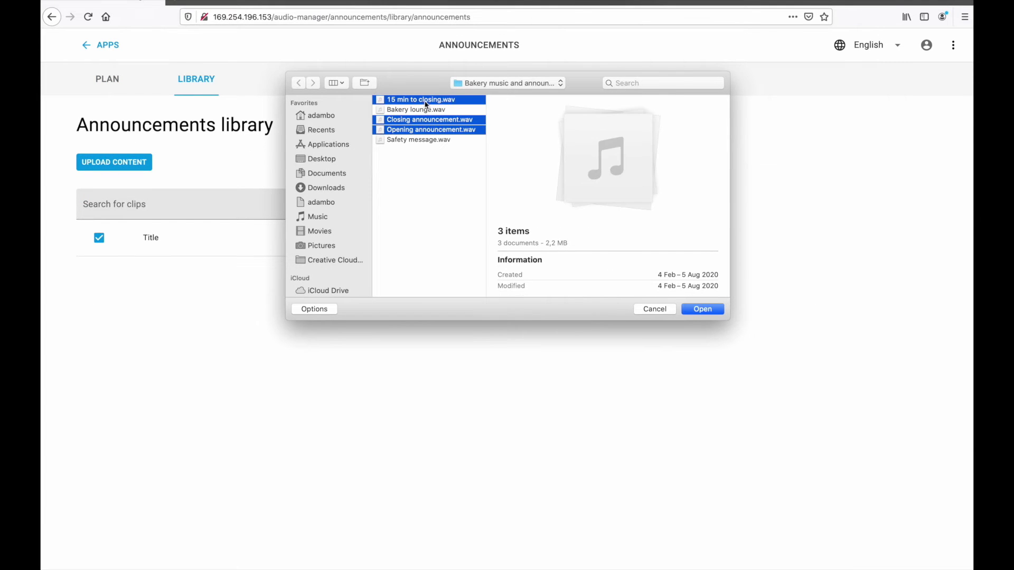
click(702, 309)
- Create a Monday announcement playing Opening announcement.wav relative to opening hours
click(112, 85)
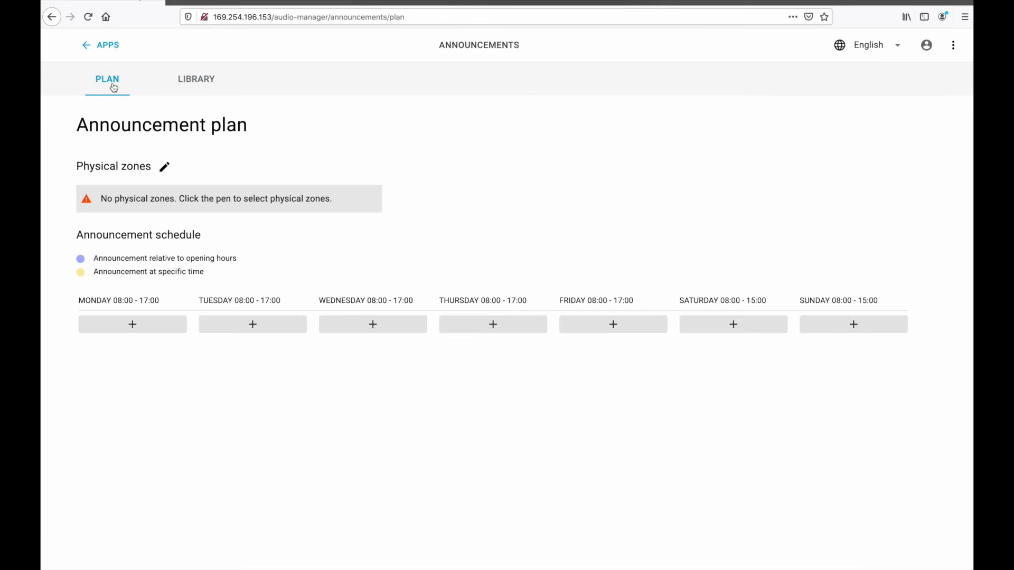
click(128, 326)
click(535, 154)
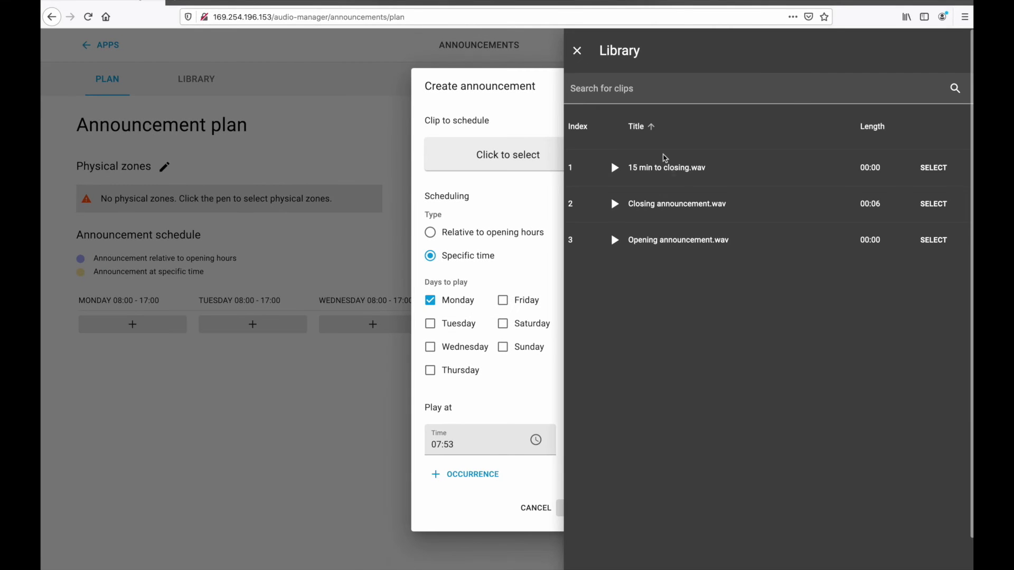
click(924, 242)
click(478, 233)
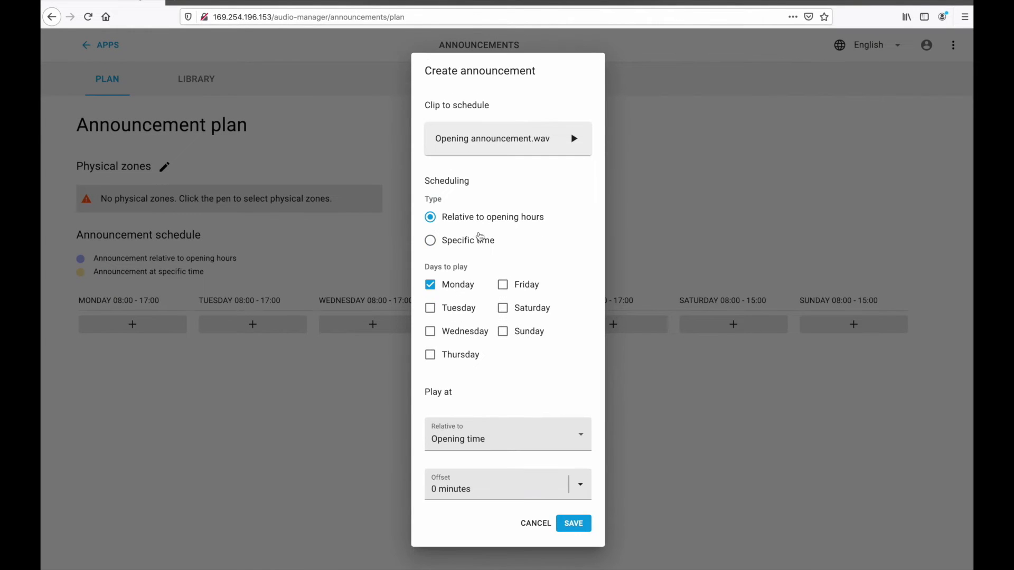
- Extend the opening announcement to all seven days, 5 minutes after opening, and save
click(430, 308)
click(430, 331)
click(452, 354)
click(503, 284)
click(503, 308)
click(503, 331)
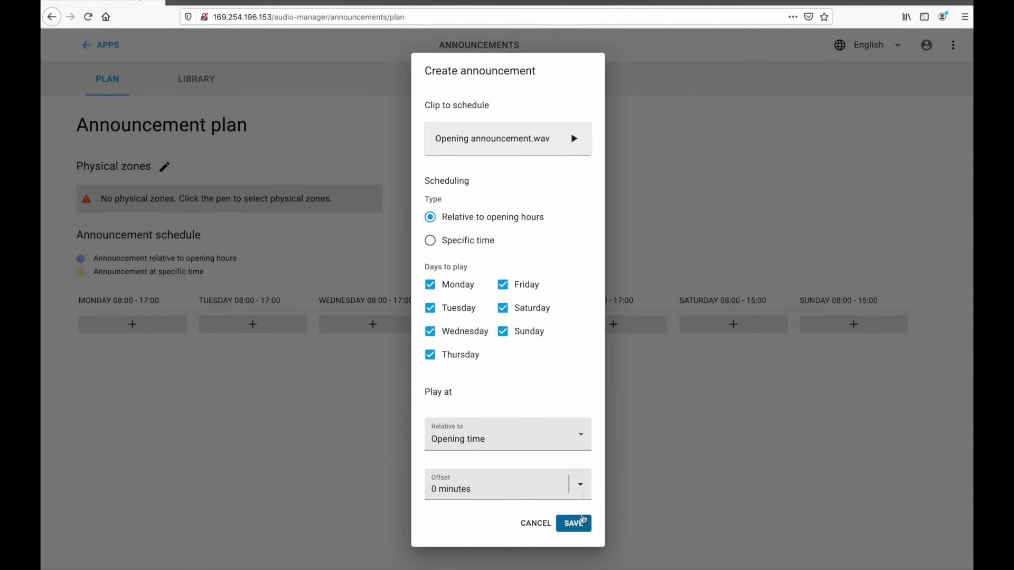
click(583, 498)
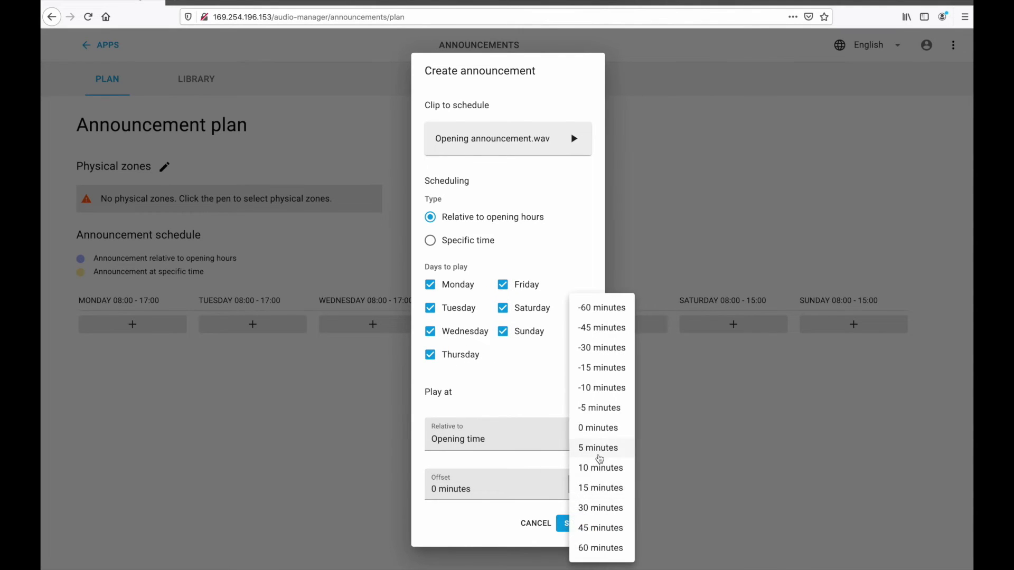
click(598, 450)
click(573, 525)
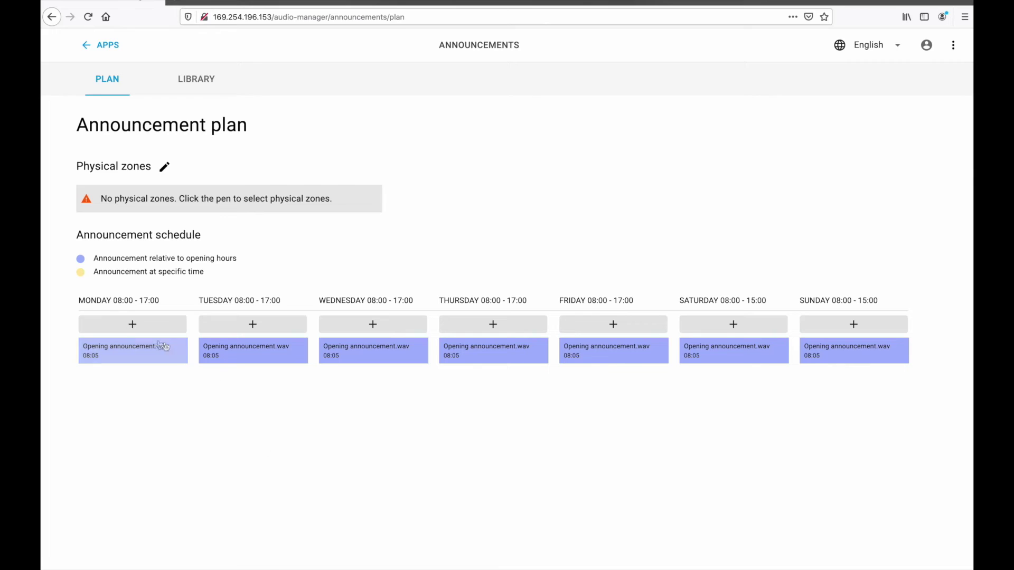
- Create another Monday announcement playing 15 min to closing.wav relative to opening hours
click(147, 324)
click(521, 161)
click(933, 168)
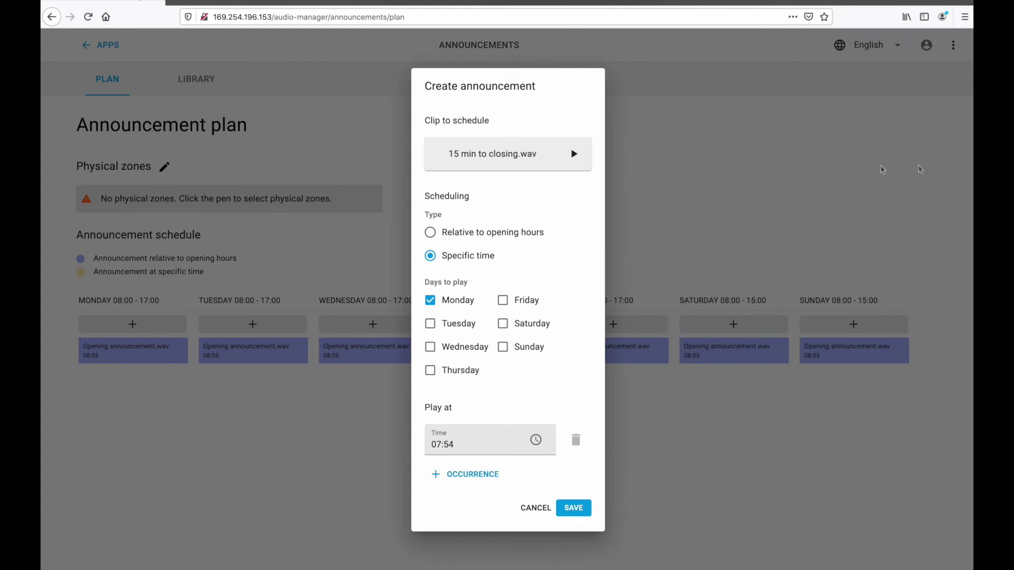
click(430, 233)
- Play 15 min to closing.wav every day with a -15 minute offset and save
click(431, 308)
click(430, 331)
click(431, 354)
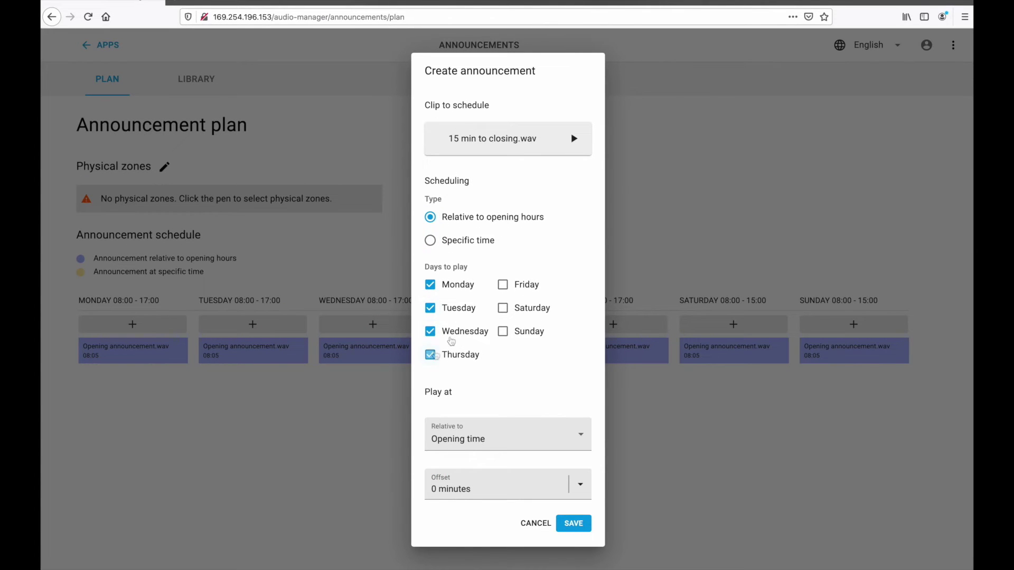
click(503, 285)
click(503, 308)
click(503, 331)
click(581, 486)
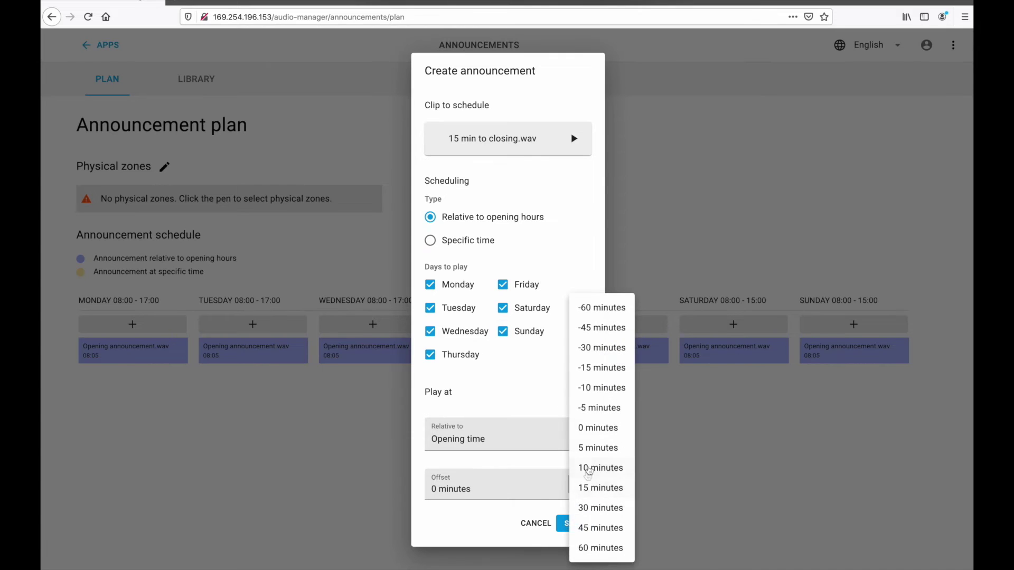
click(594, 365)
click(572, 524)
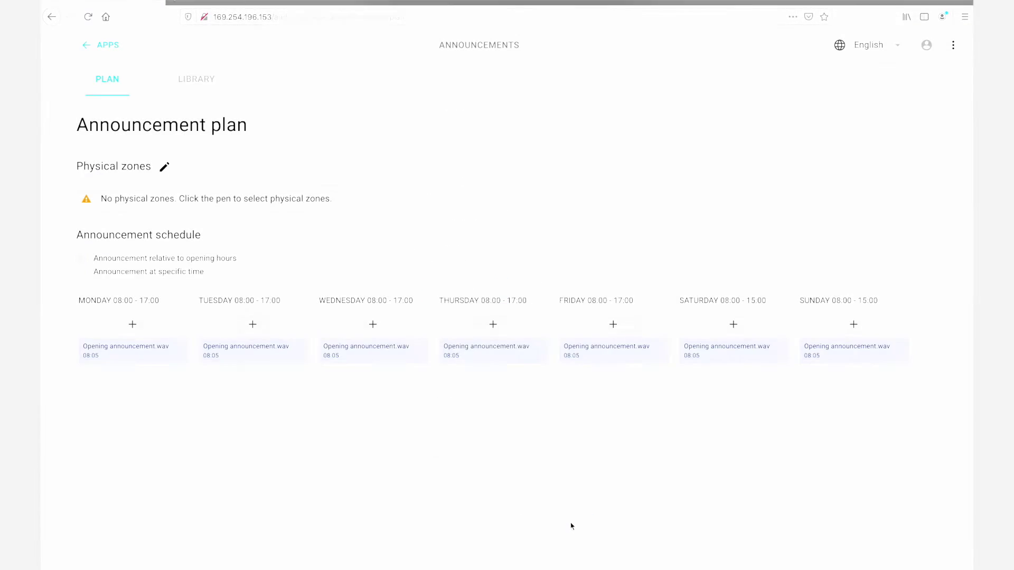
- Target announcements at all physical zones, including Counter and Customer area
click(163, 168)
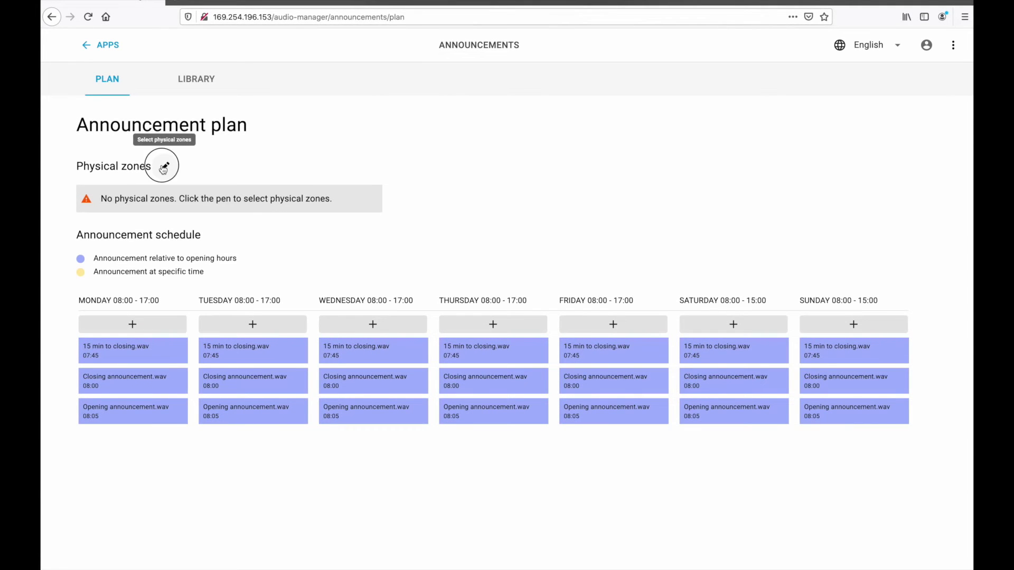
click(402, 280)
click(403, 303)
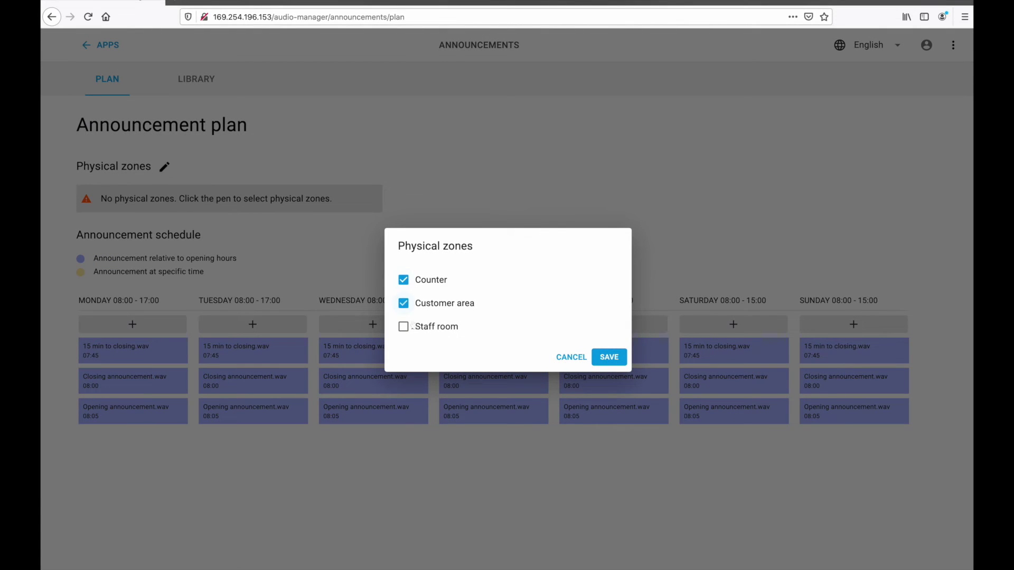
click(623, 357)
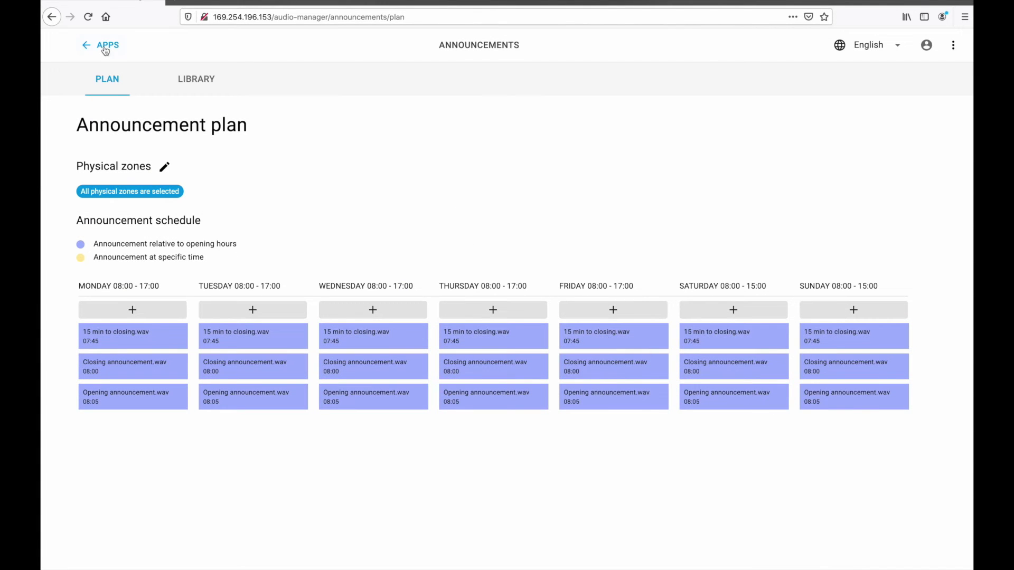
- In the Advertisements app, limit advertisement zones to the Customer area only
click(104, 47)
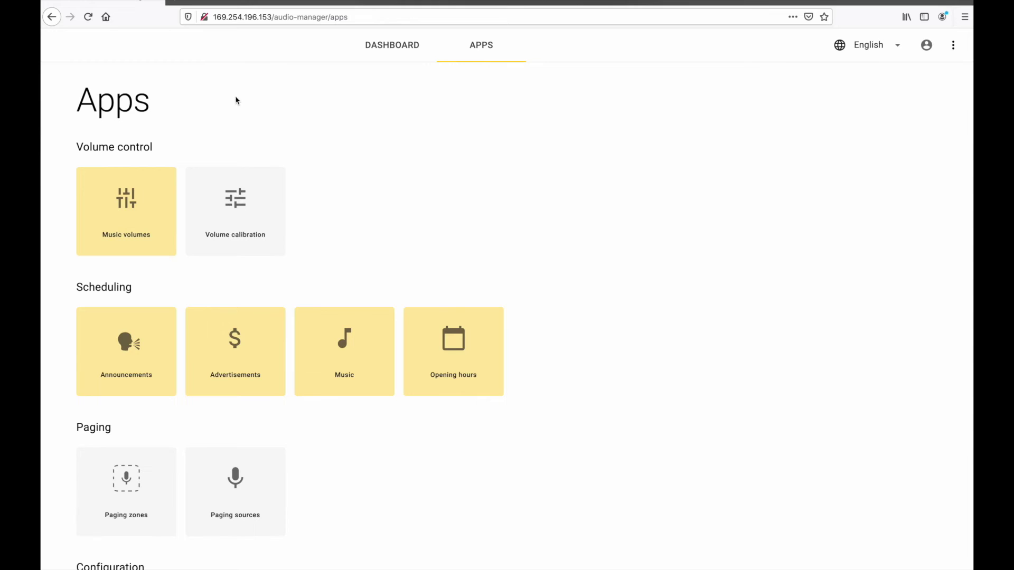
mouse_move(235, 350)
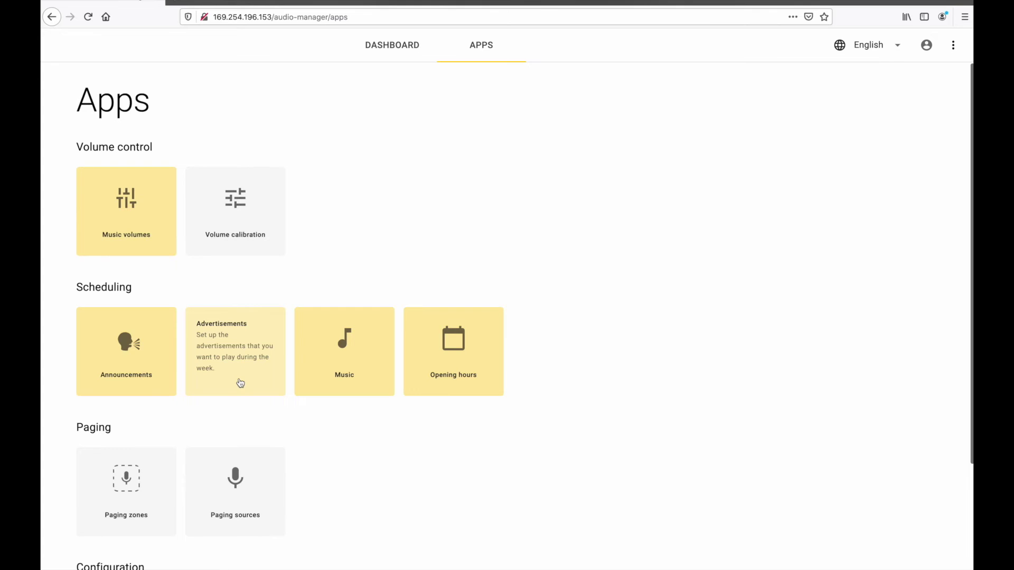
click(240, 383)
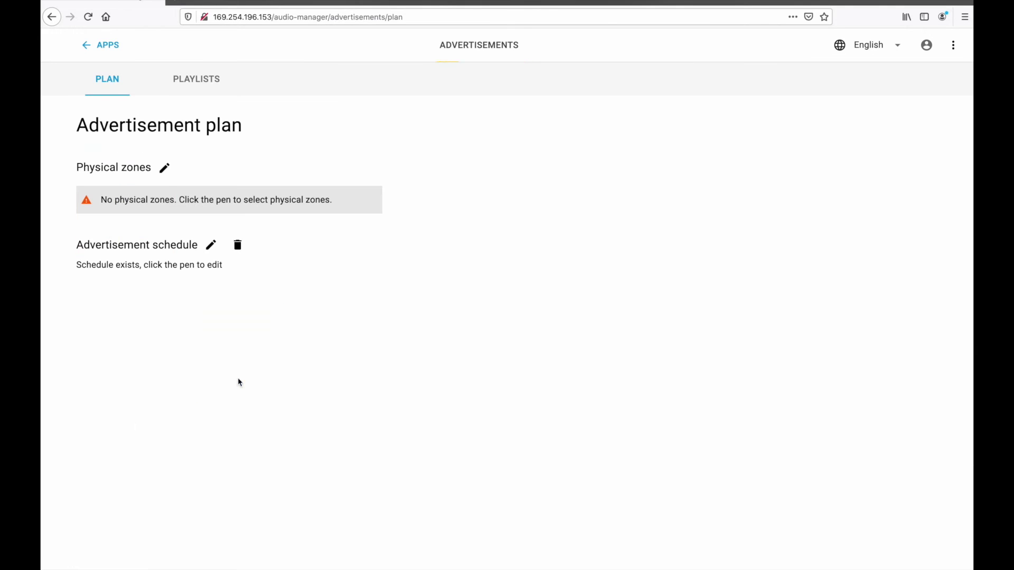
click(165, 168)
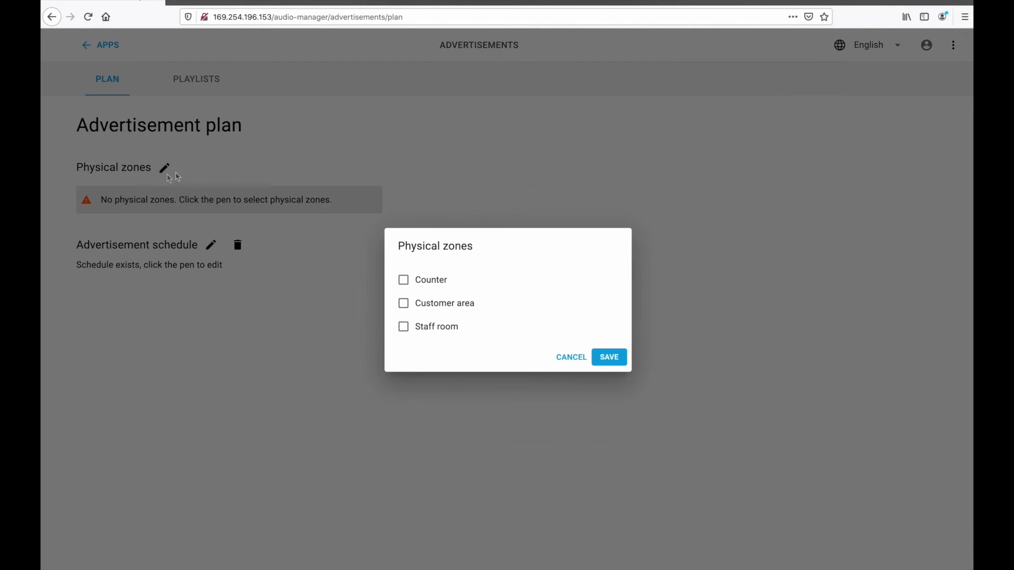
click(403, 279)
click(403, 303)
click(414, 323)
key(Return)
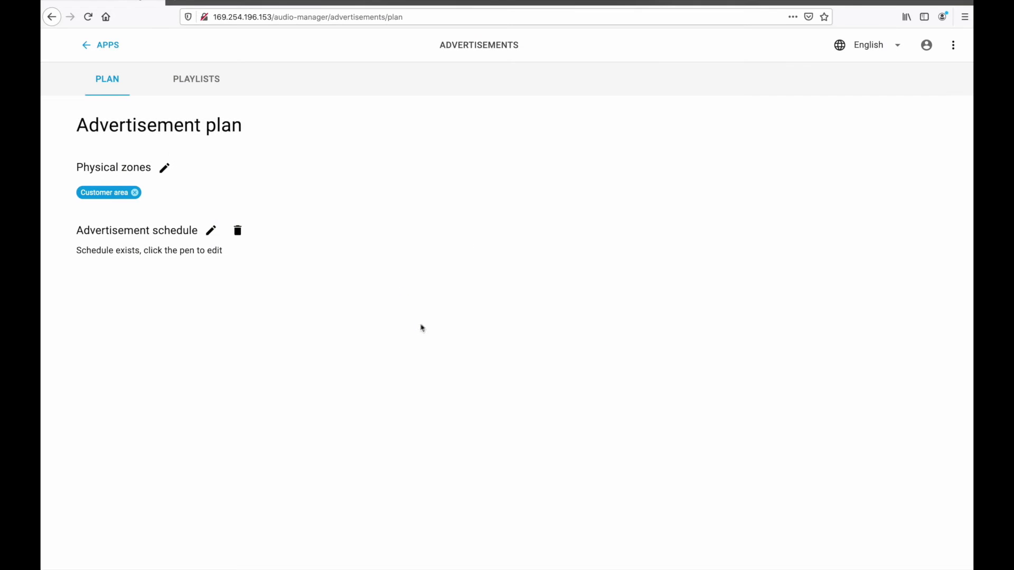
- Upload Safety message.wav to the Advertisements library playlist
click(220, 95)
click(365, 163)
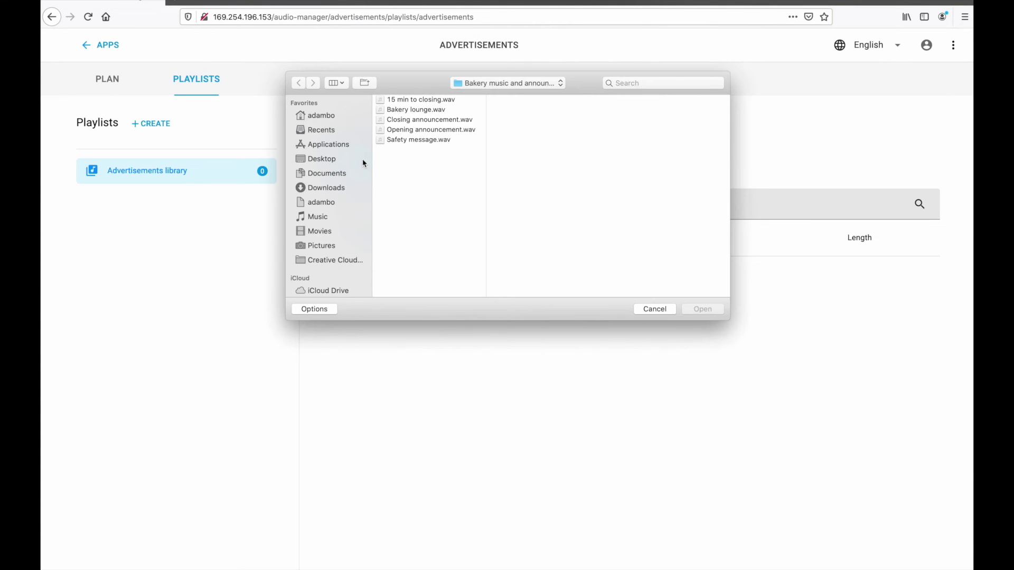
click(394, 141)
click(714, 313)
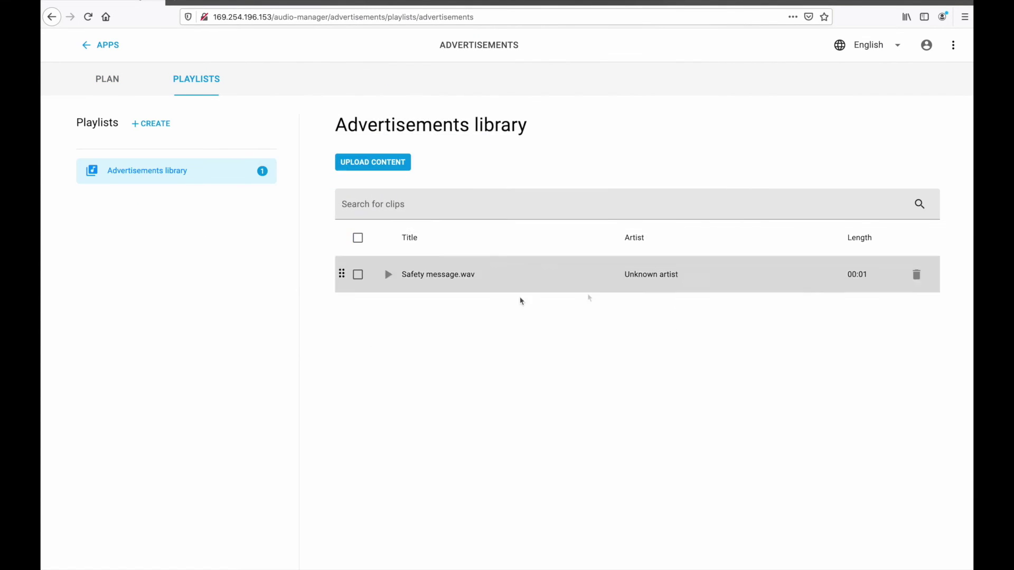
- Add a Monday 08:00–16:45 advertisement item from Advertisements library, every 20 minutes
click(108, 81)
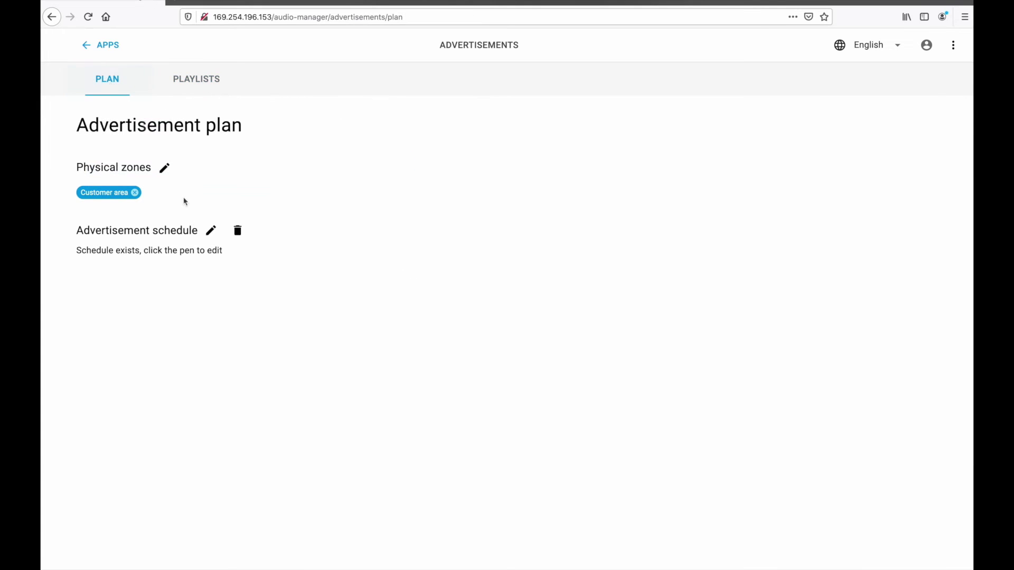
click(209, 230)
click(254, 89)
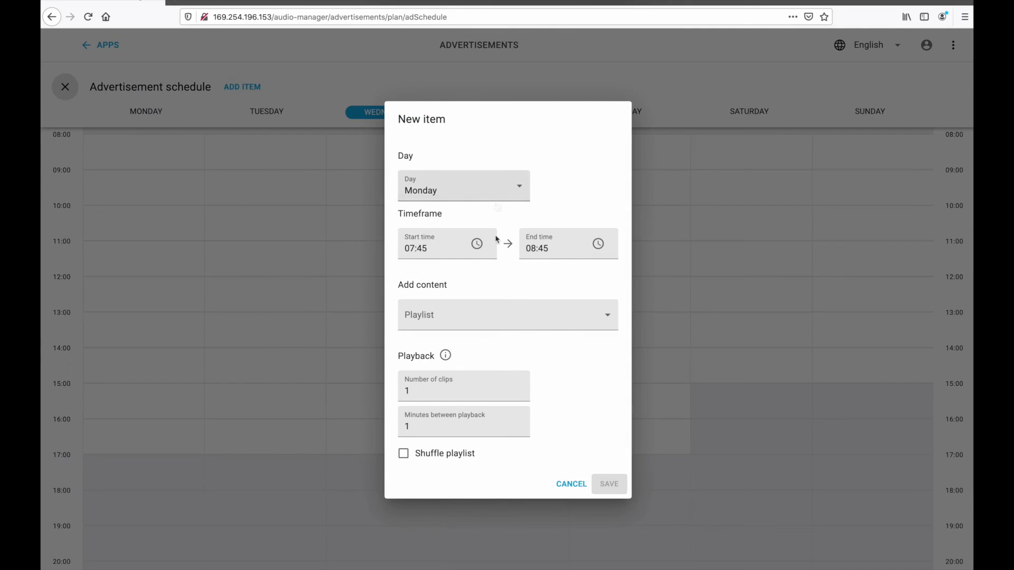
click(549, 248)
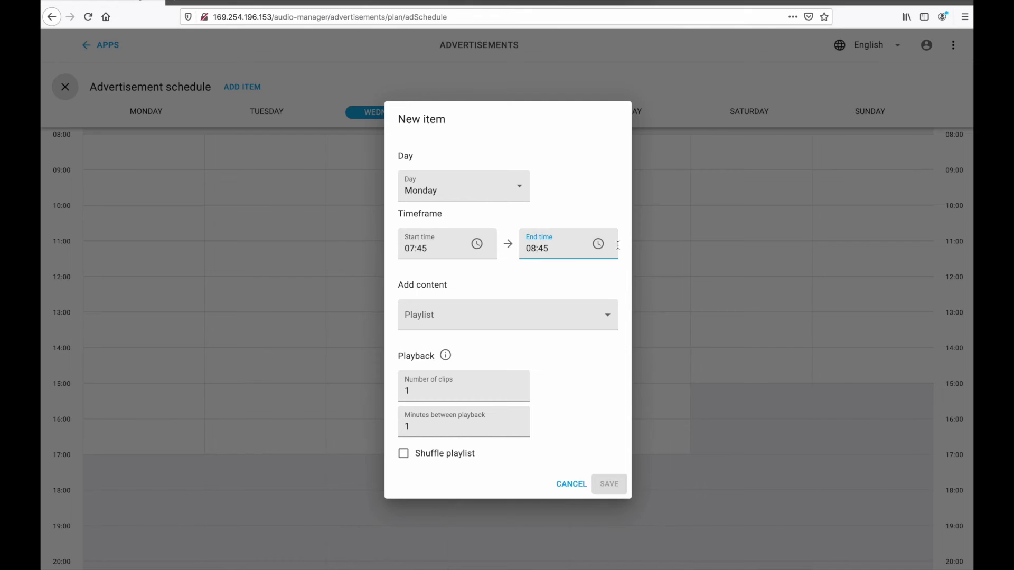
text(045)
key(Left)
text(1)
text(6)
click(422, 248)
text(0)
click(515, 319)
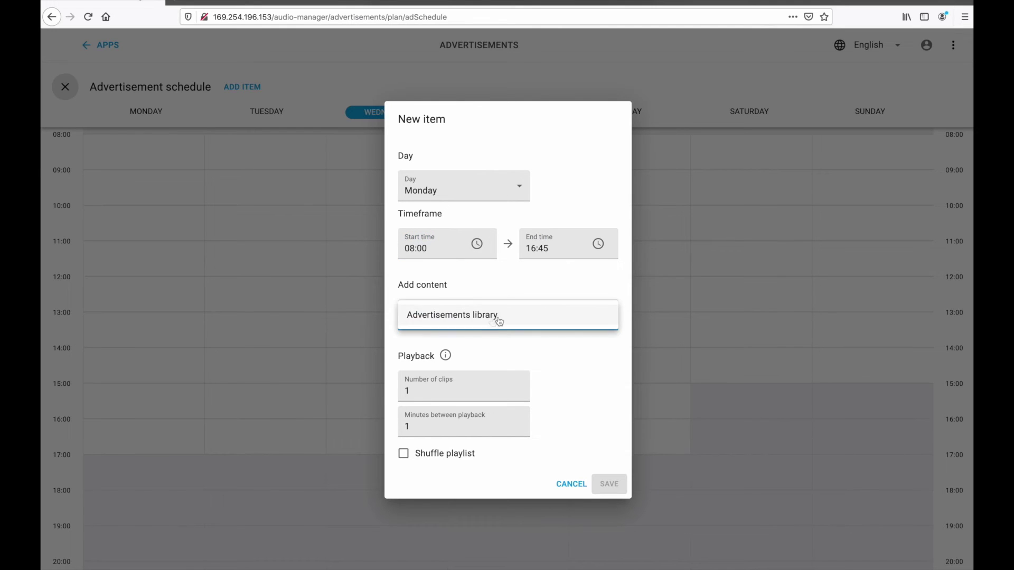
double_click(455, 430)
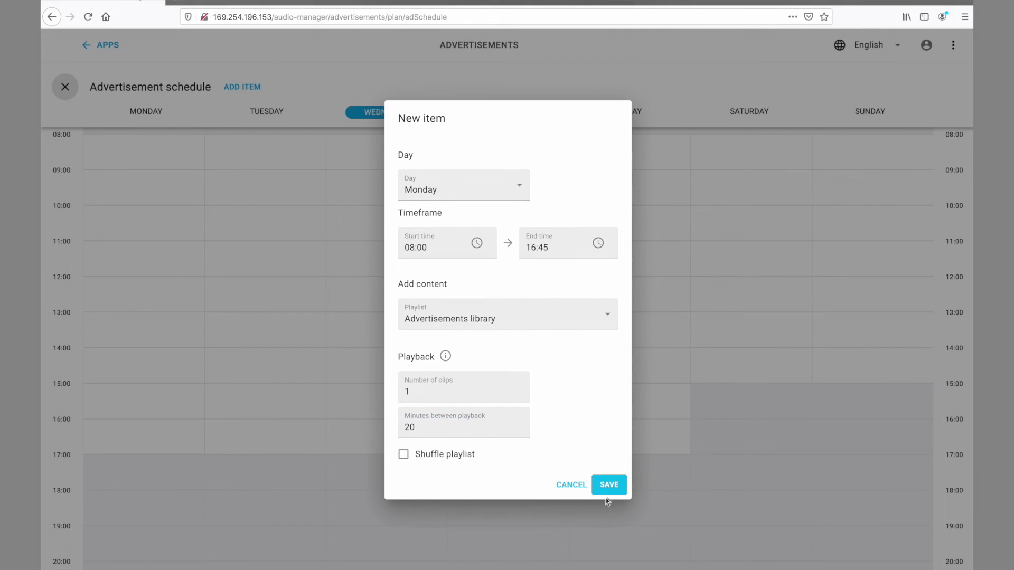
text(20)
click(607, 484)
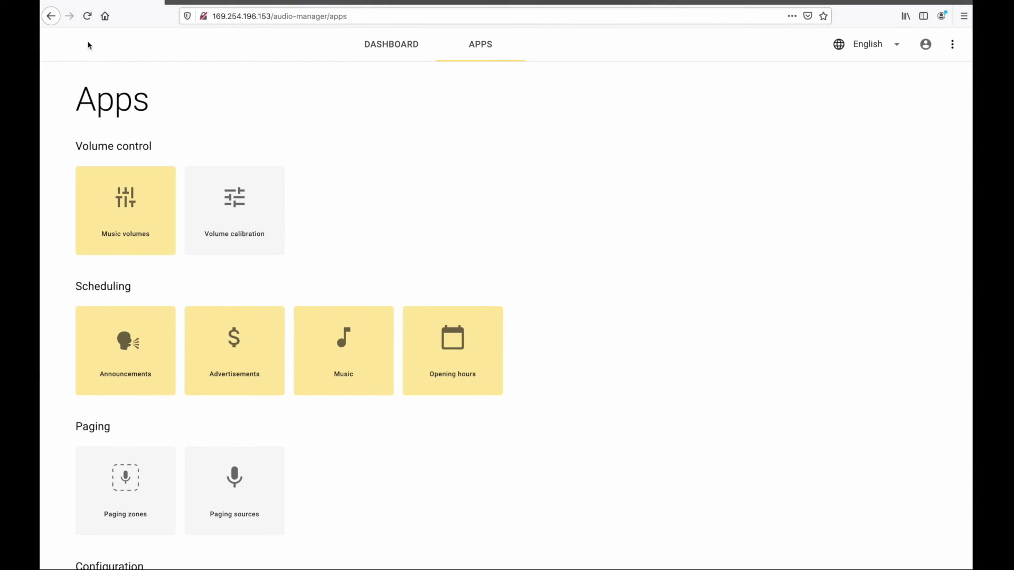
- Create a web stream music source named BBC Radio 1 with the pasted stream URL
click(346, 364)
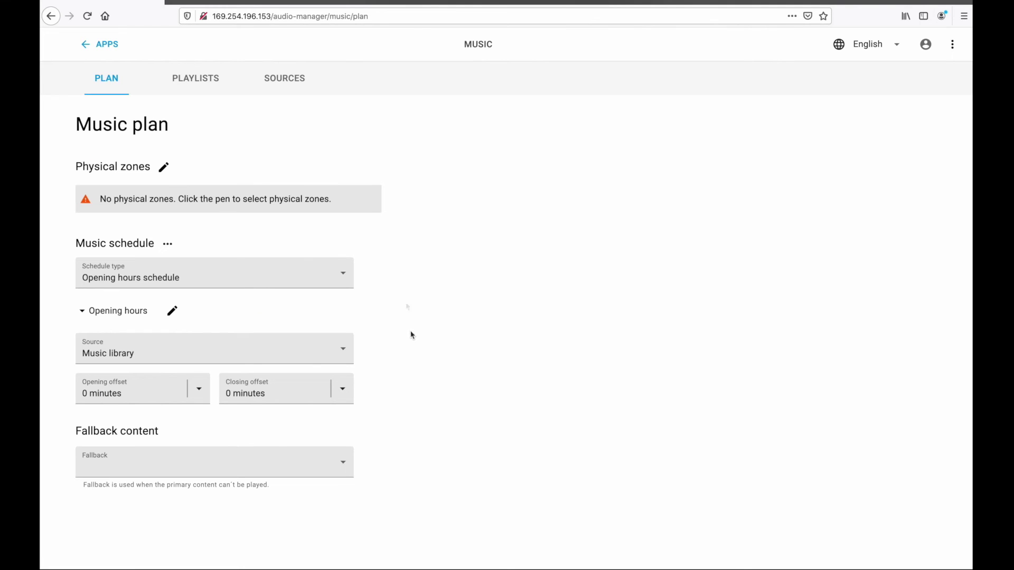
click(282, 82)
click(146, 122)
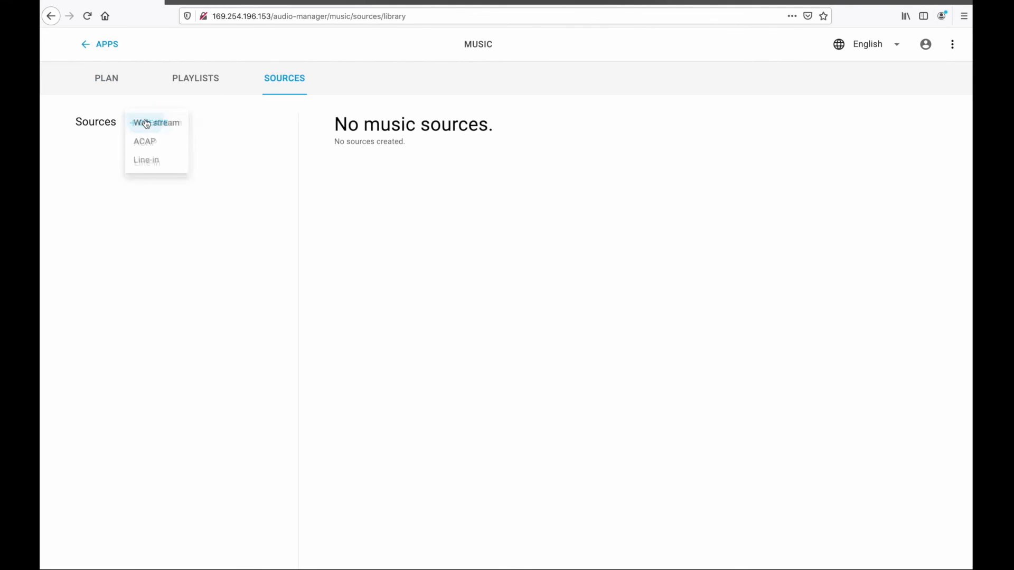
click(181, 126)
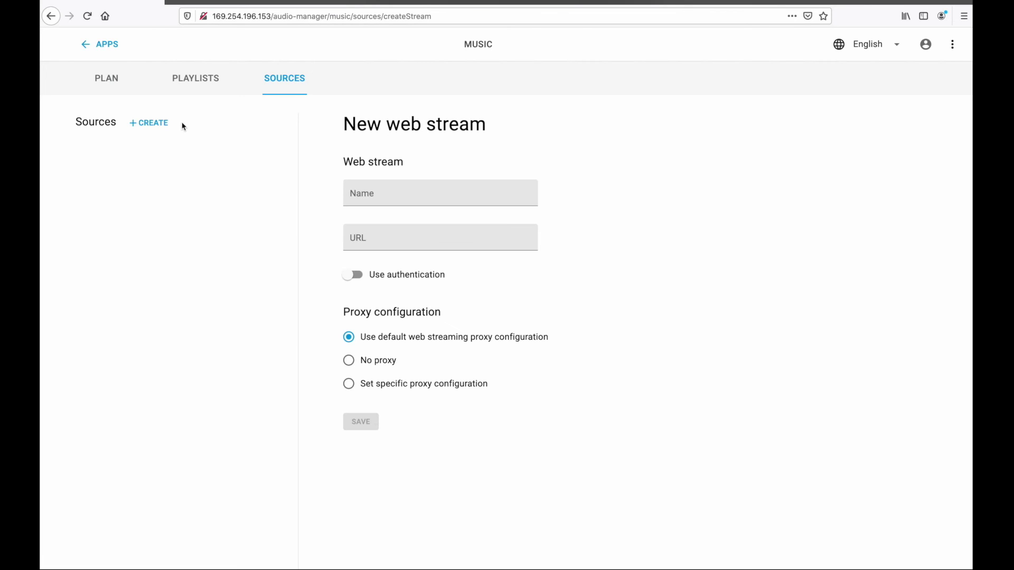
click(399, 188)
text(BBC Ra)
text(dio 1)
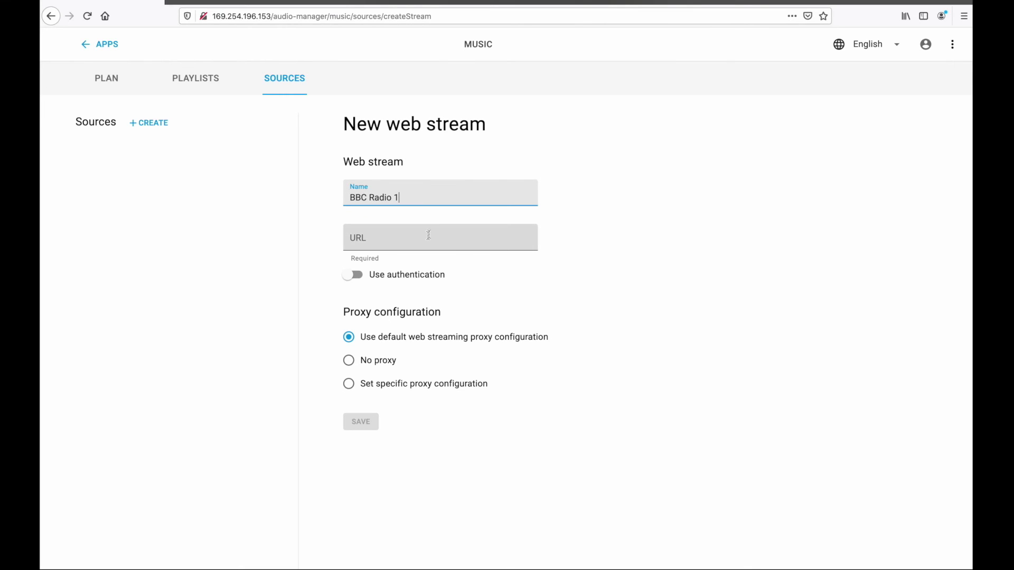
click(428, 236)
key(ctrl+v)
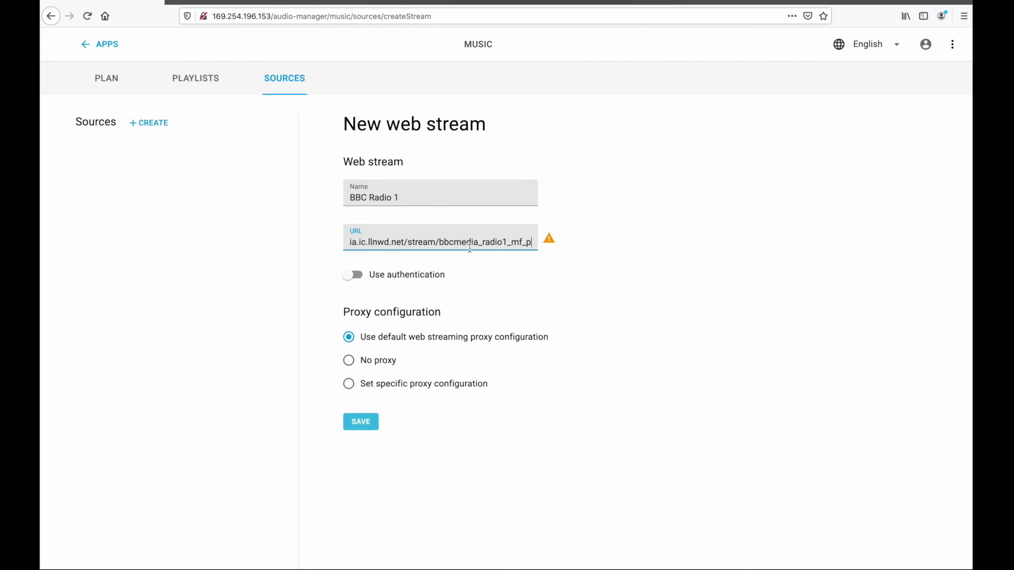
click(358, 423)
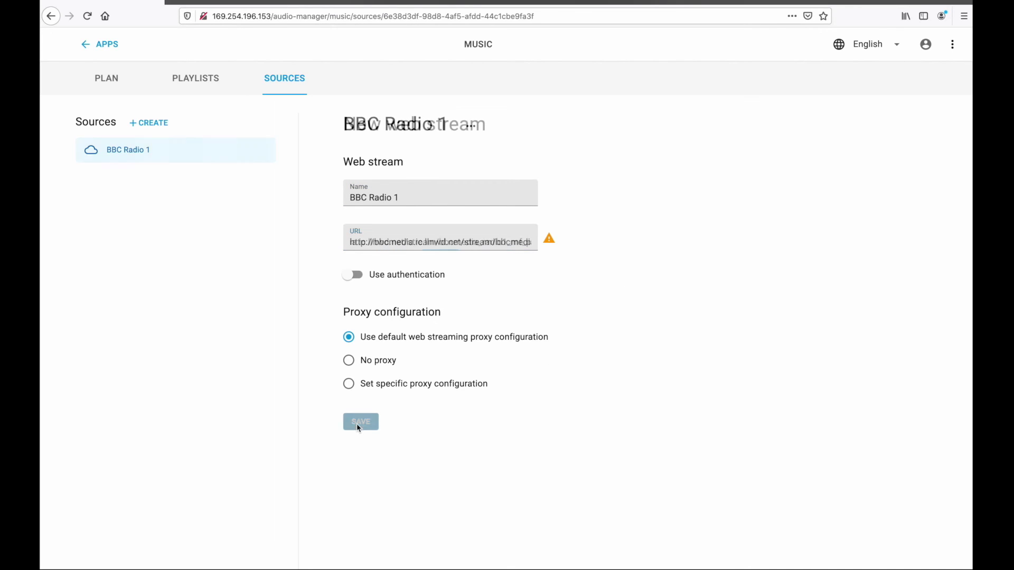
click(182, 88)
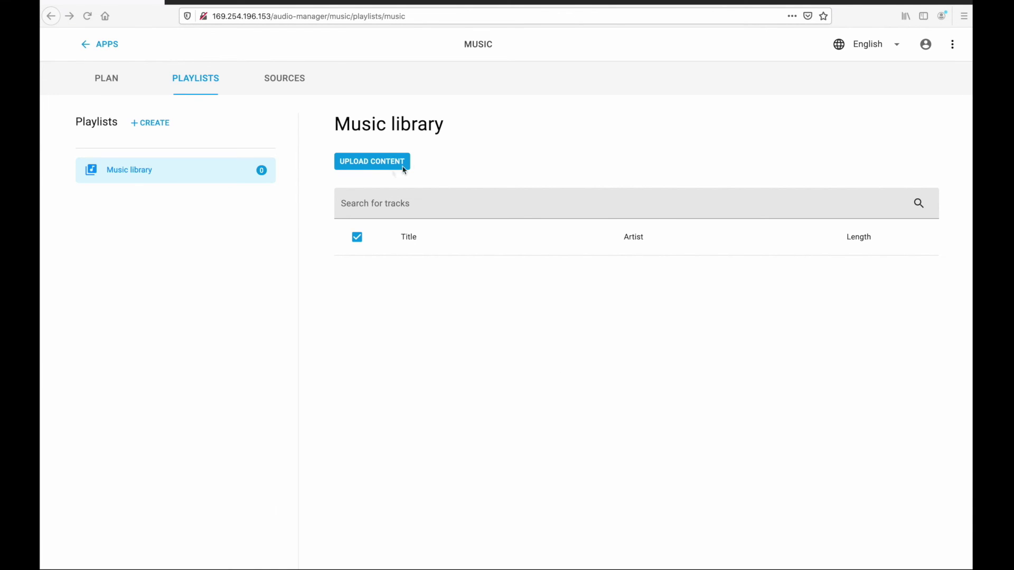
- Upload Bakery lounge.wav as the Music library's single track
click(364, 167)
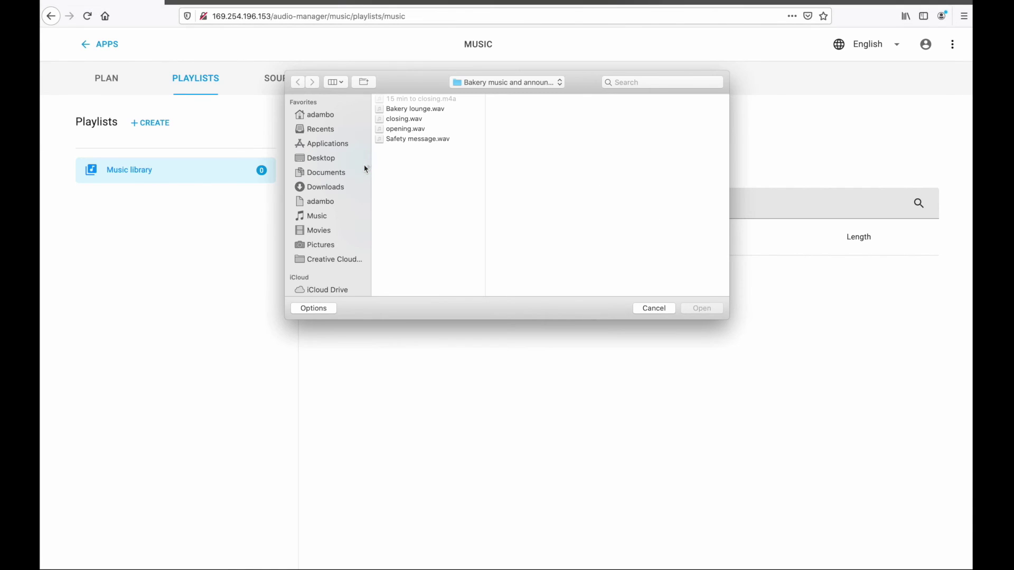
click(415, 110)
click(703, 309)
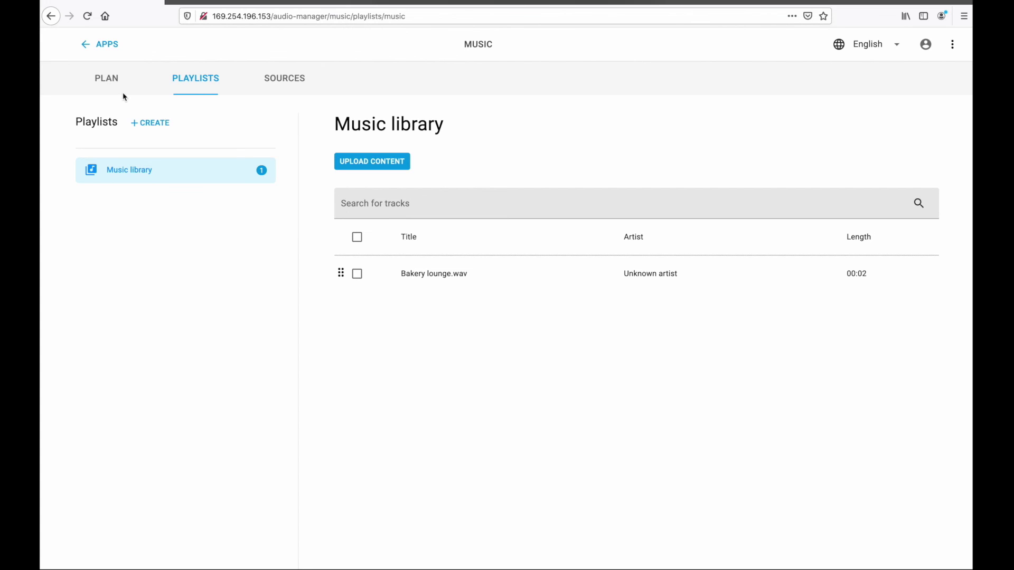
- Set the music plan's physical zones to Counter and Customer area
click(134, 86)
click(164, 168)
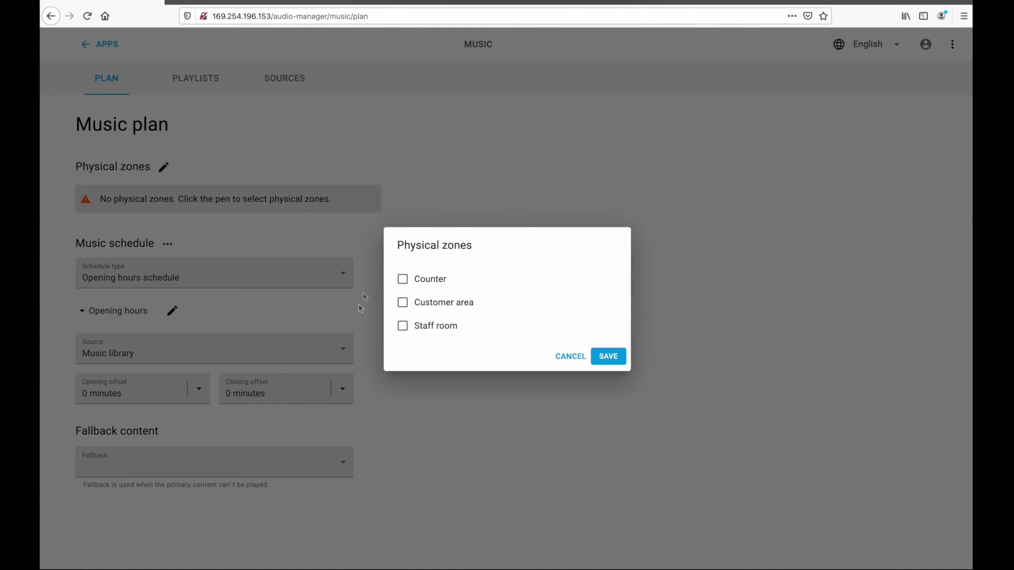
click(403, 279)
click(402, 302)
click(607, 356)
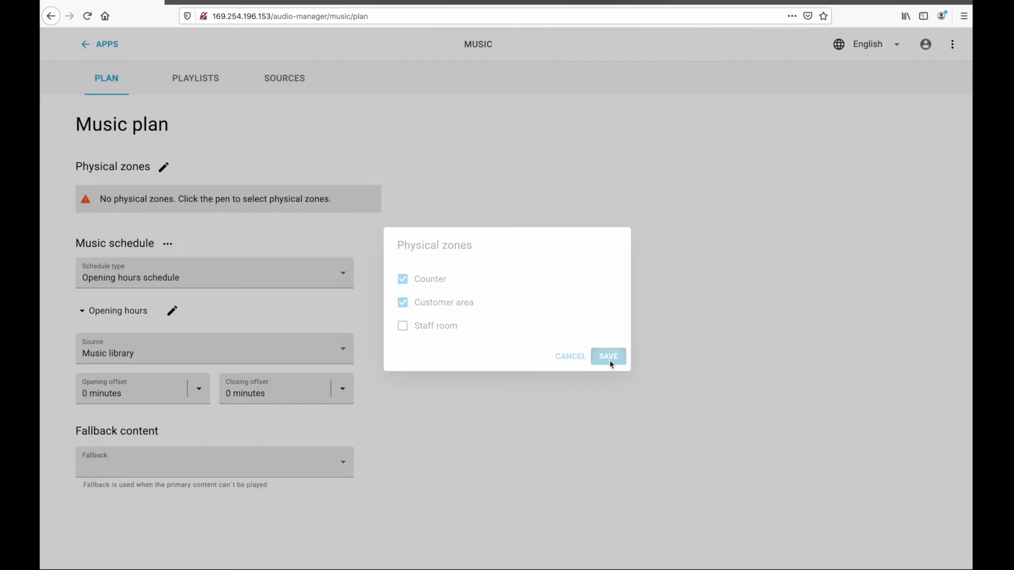
- Play BBC Radio 1 during opening hours with Music library as fallback
click(328, 261)
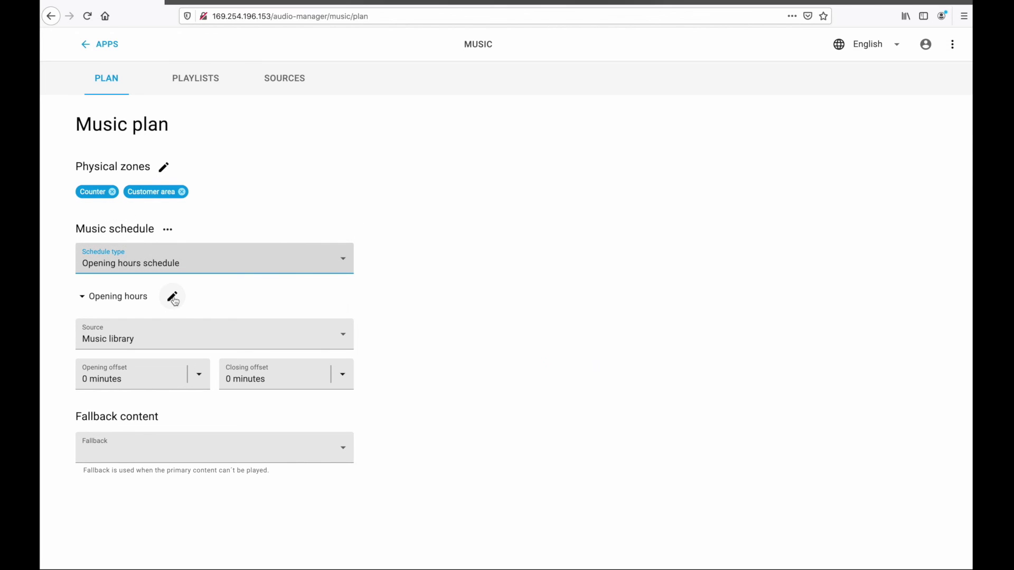
click(300, 342)
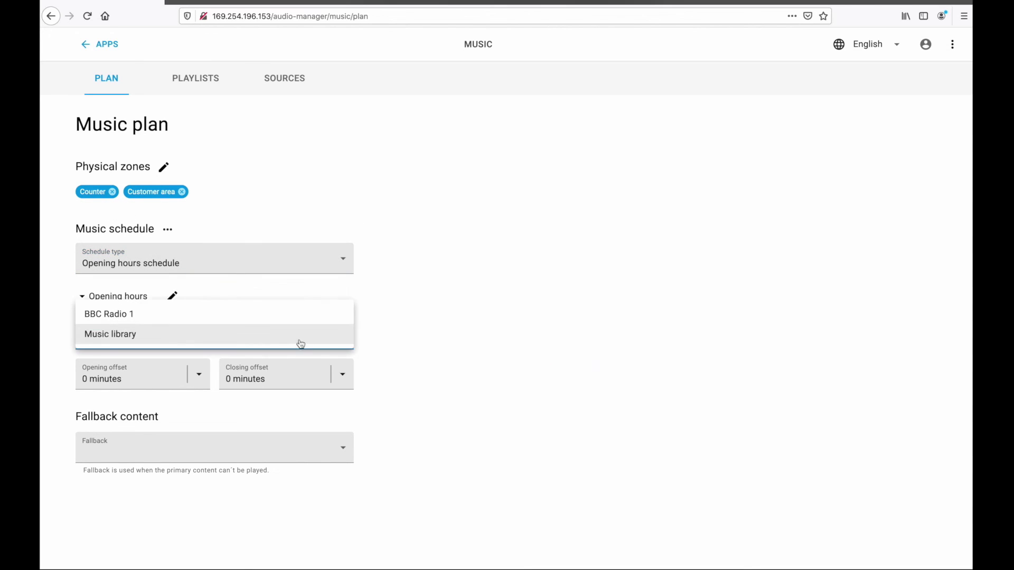
click(139, 320)
click(218, 448)
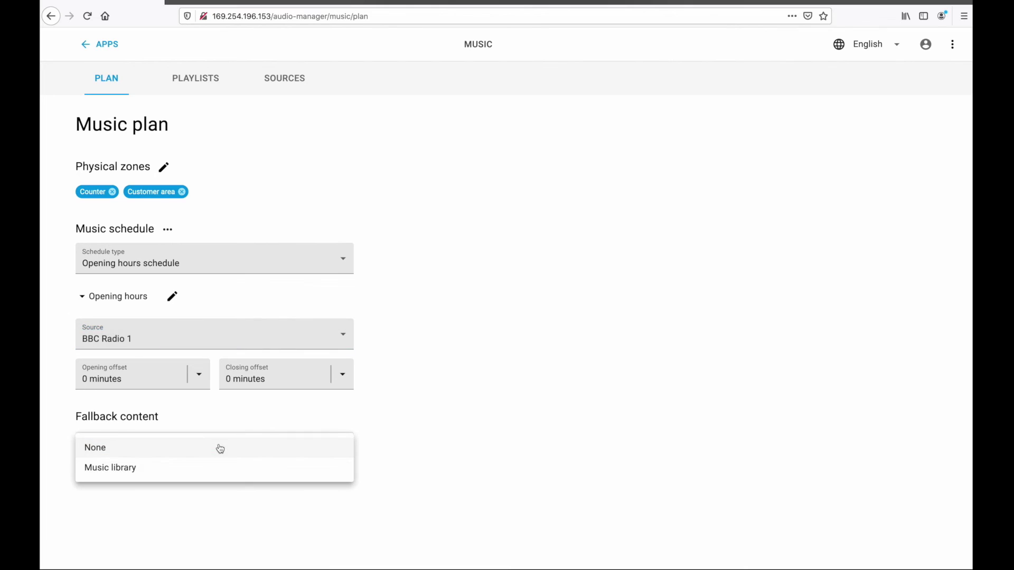
click(121, 469)
click(509, 473)
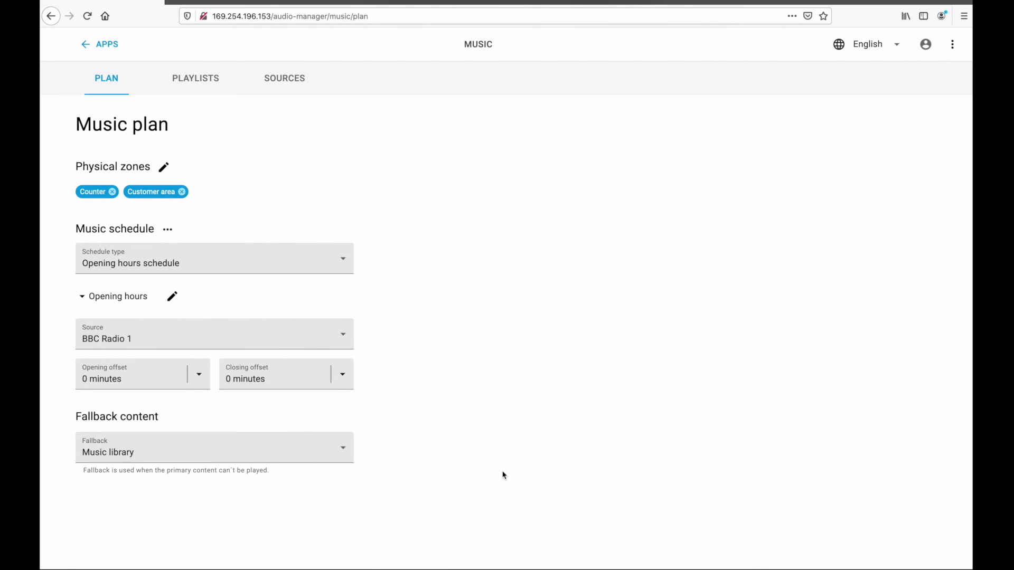
click(101, 45)
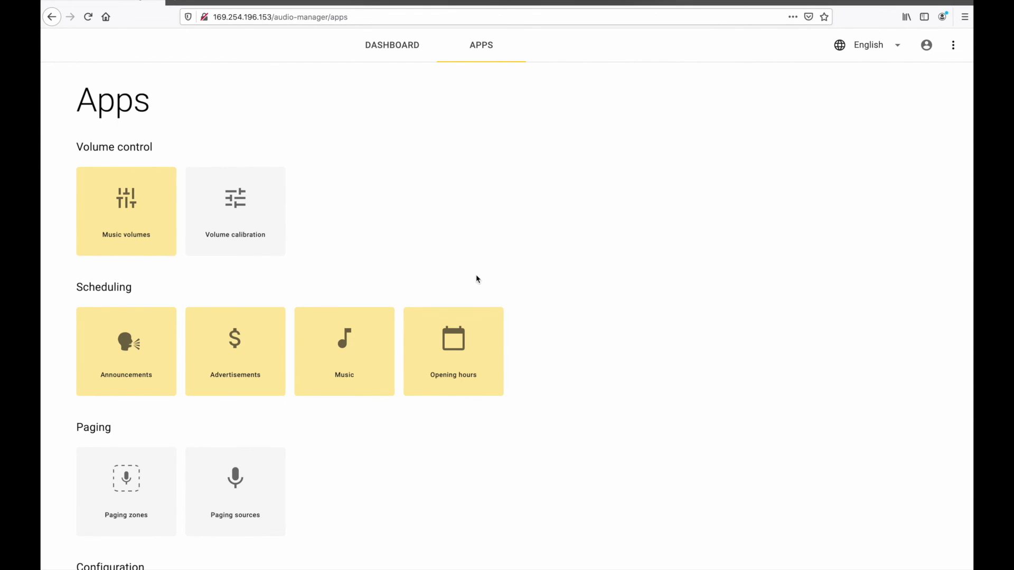
- In Volume calibration's default site calibration, set the music volume to 18
click(137, 224)
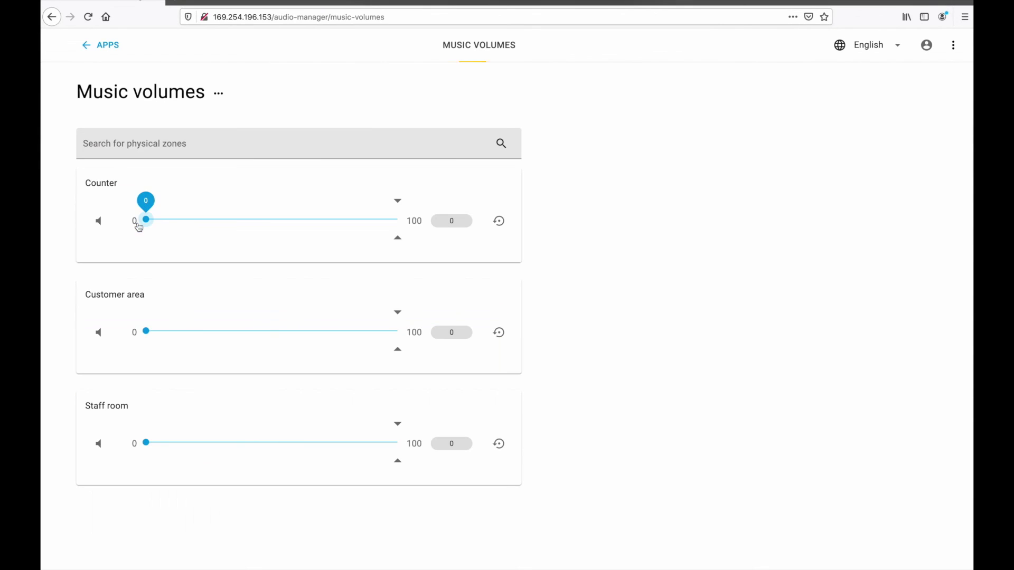
click(86, 46)
click(199, 191)
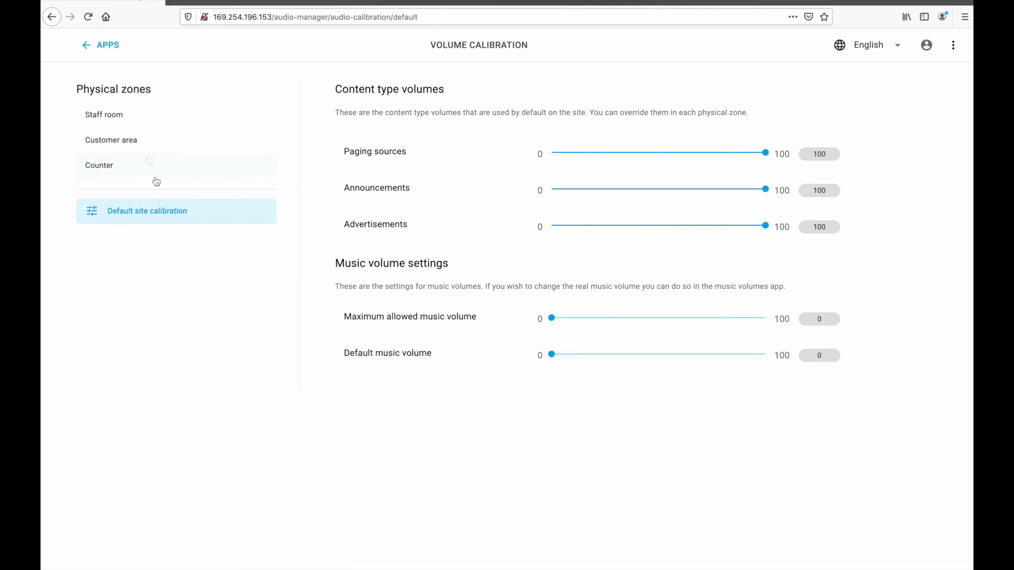
click(131, 115)
click(129, 141)
click(140, 216)
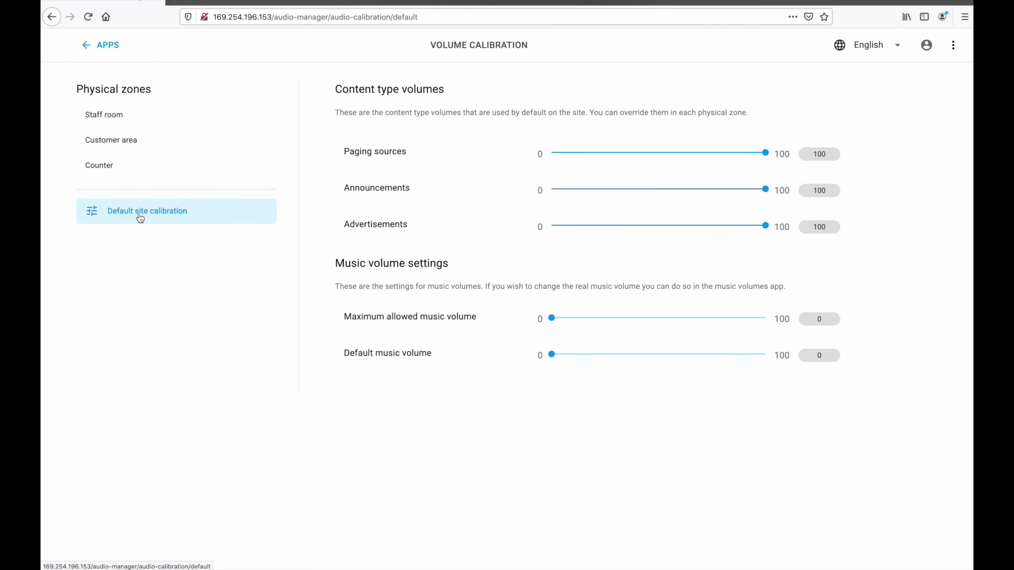
click(577, 359)
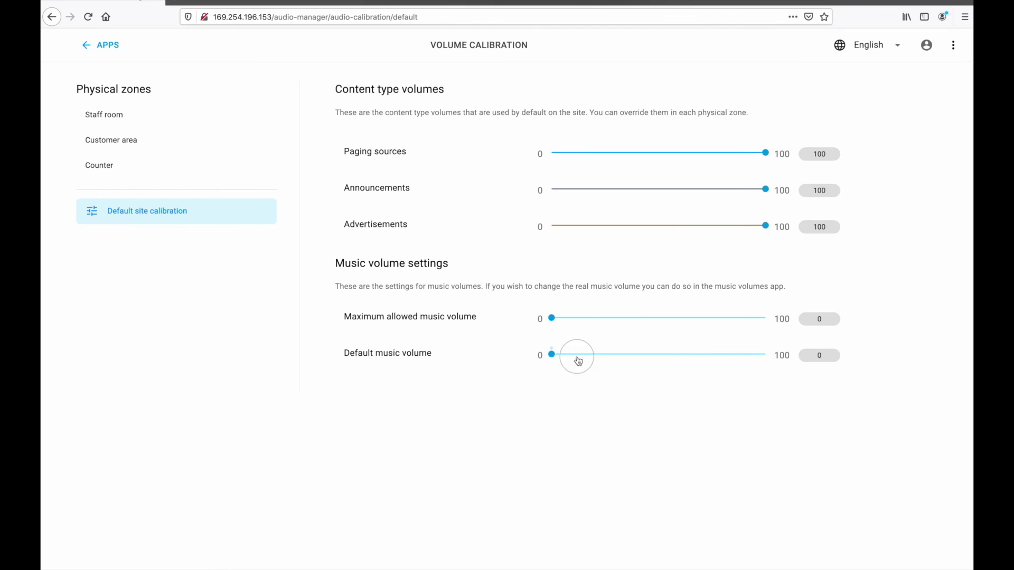
click(626, 360)
drag(607, 355, 620, 363)
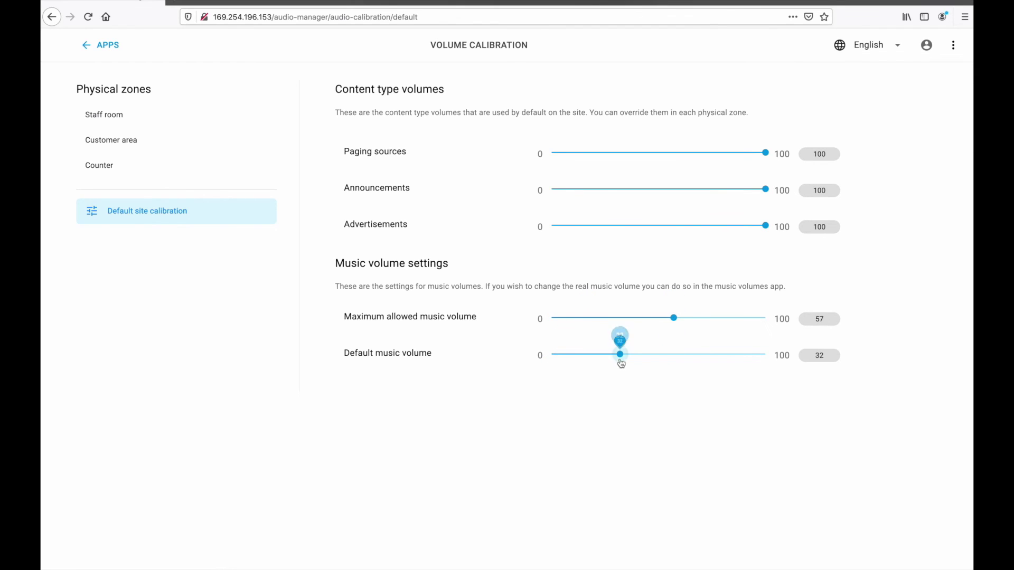
click(590, 318)
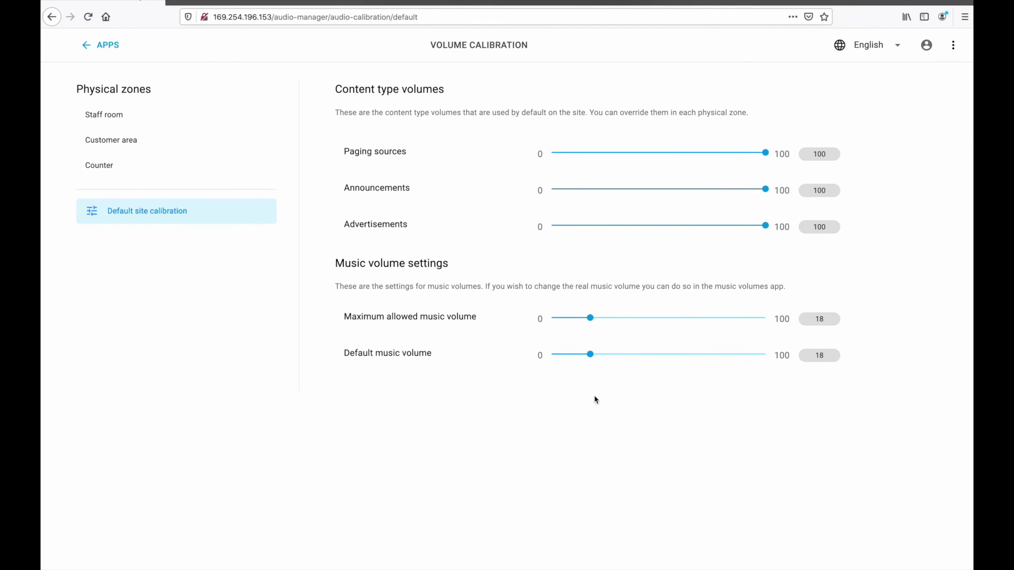
- Set paging, announcements and advertisements default volumes to 81
click(724, 153)
click(724, 189)
click(722, 226)
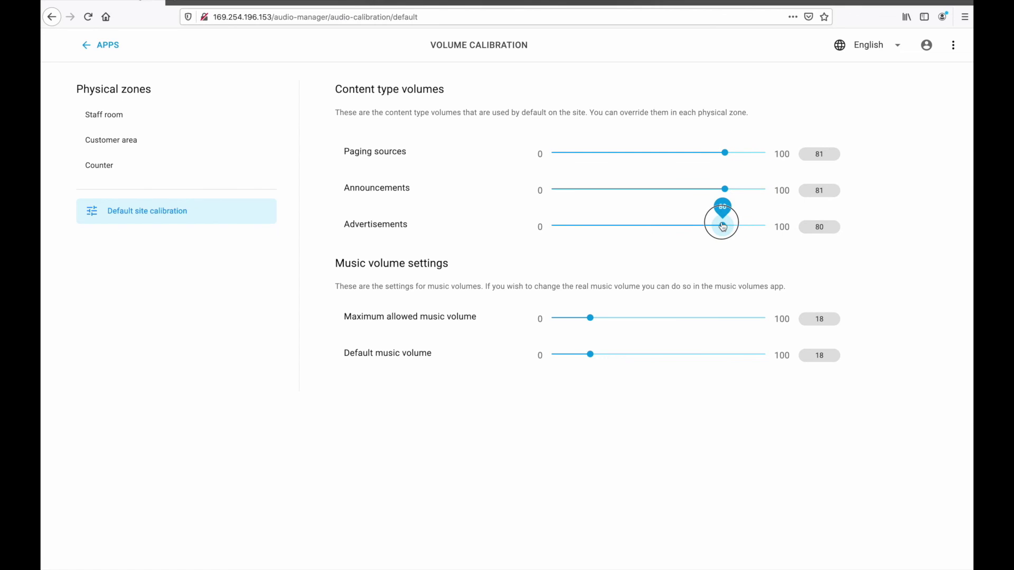
double_click(830, 225)
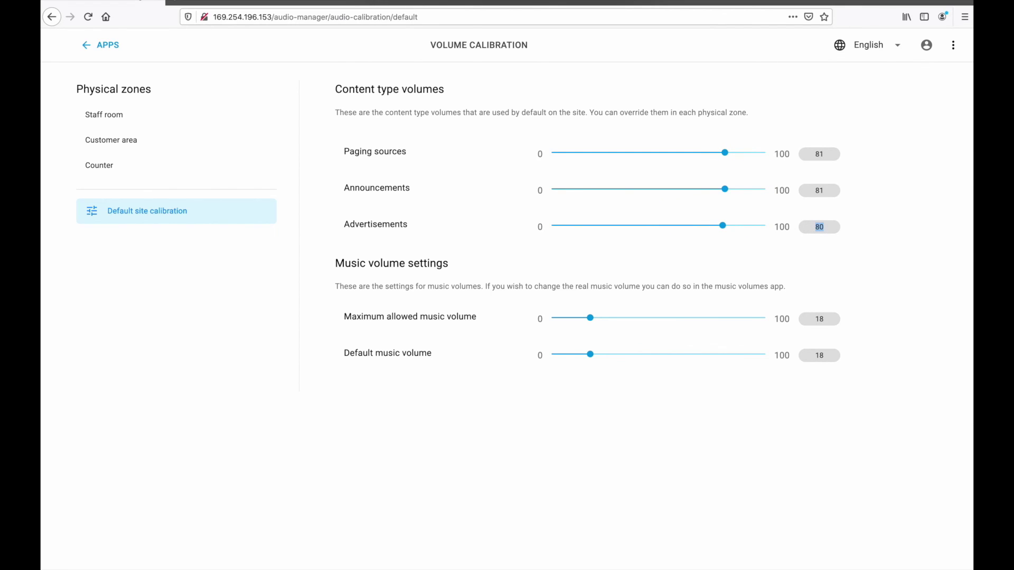
click(724, 225)
click(106, 46)
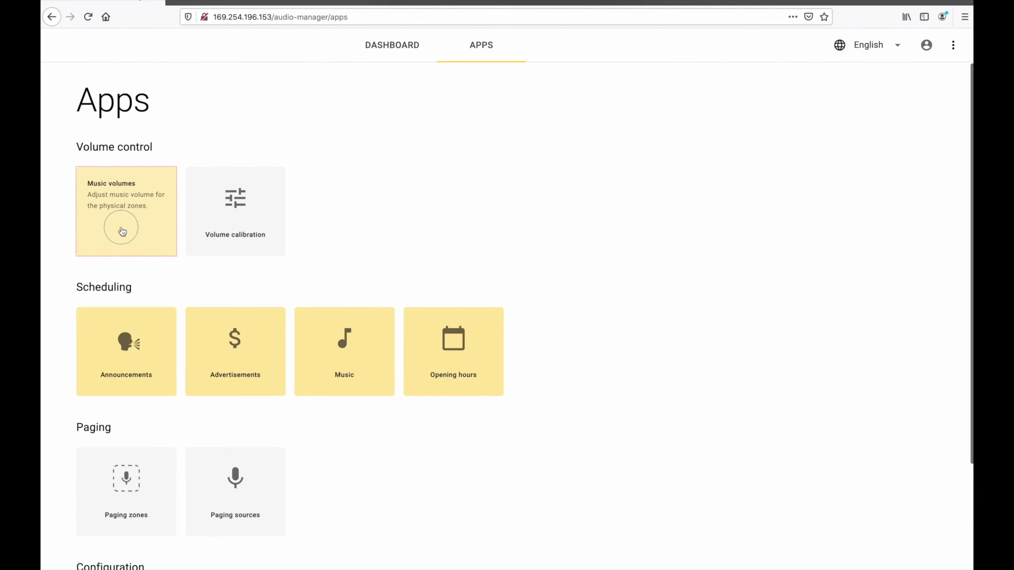
- In Music volumes, raise Counter to 100 and lower Customer area to 12
click(123, 229)
click(499, 222)
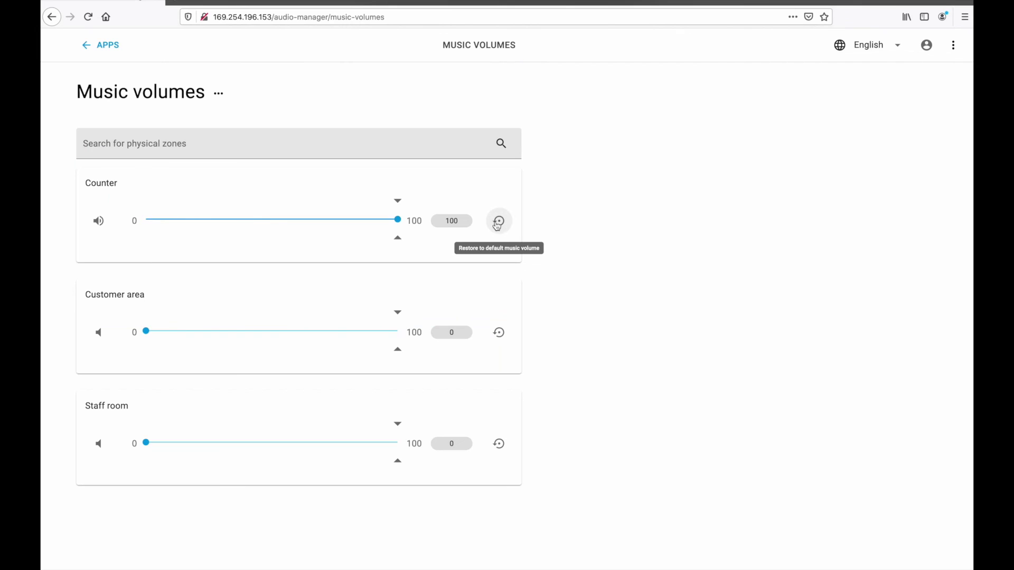
click(500, 336)
drag(397, 331, 176, 331)
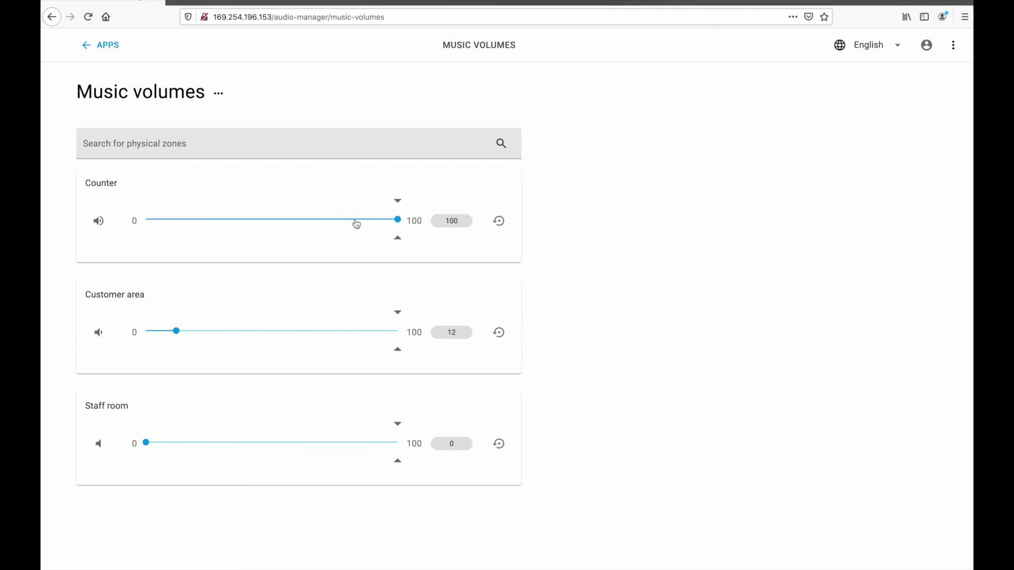